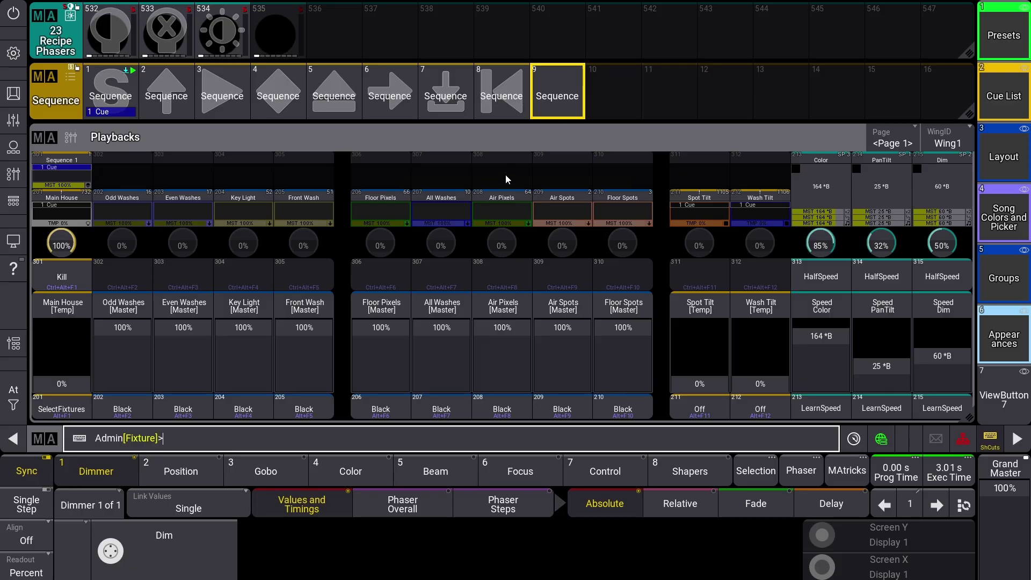
# Step: View the settings of Sequence 9 from its sequence editor and from its cue list, changing nothing
pyautogui.rightClick(560, 94)
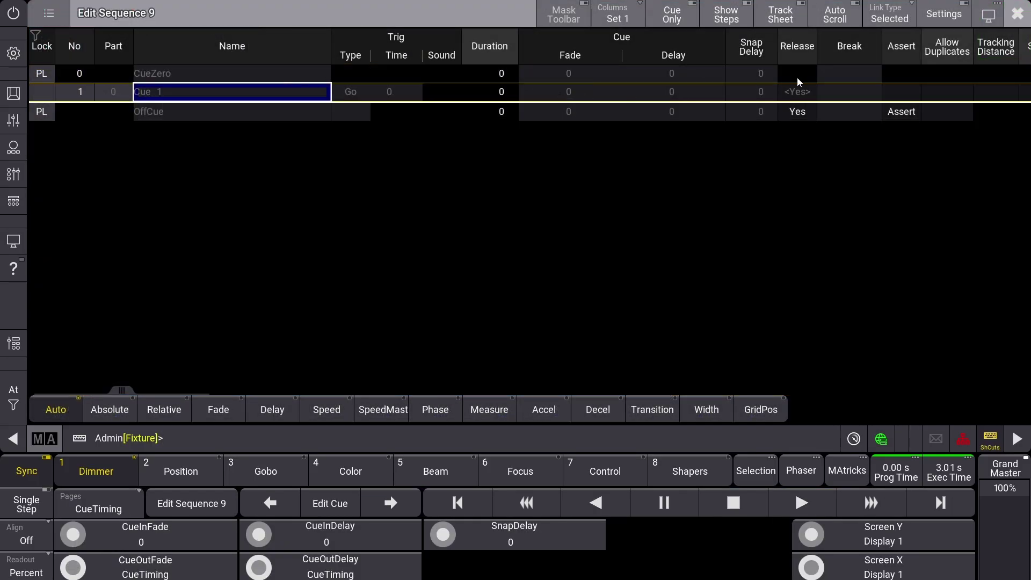
pyautogui.click(944, 14)
pyautogui.click(1012, 16)
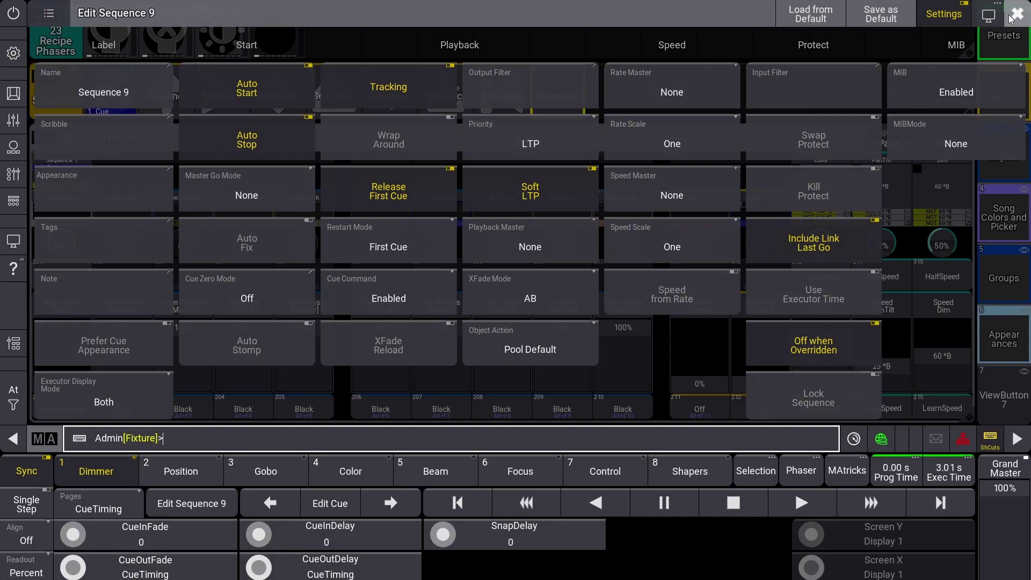
pyautogui.click(997, 96)
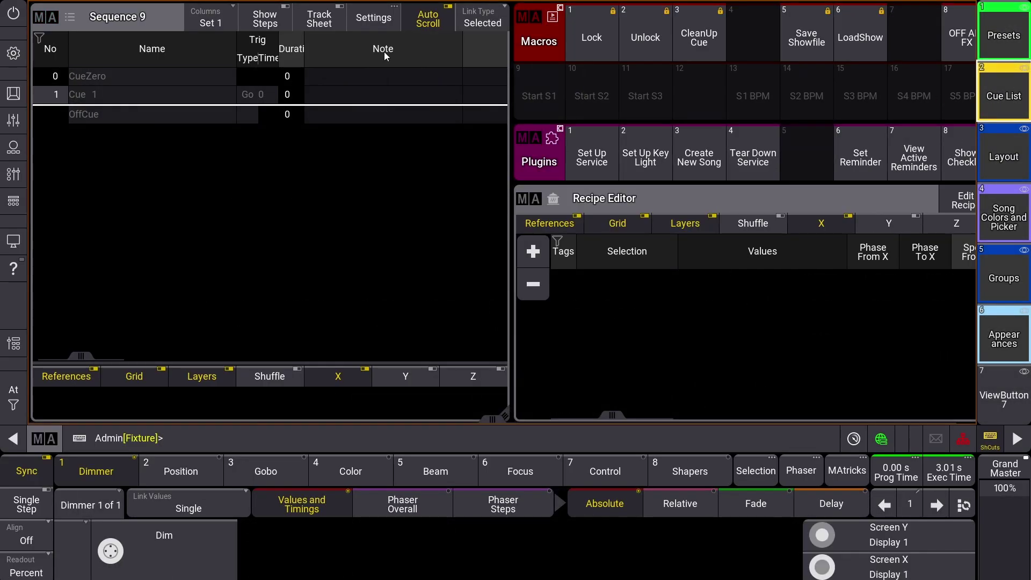
pyautogui.click(374, 17)
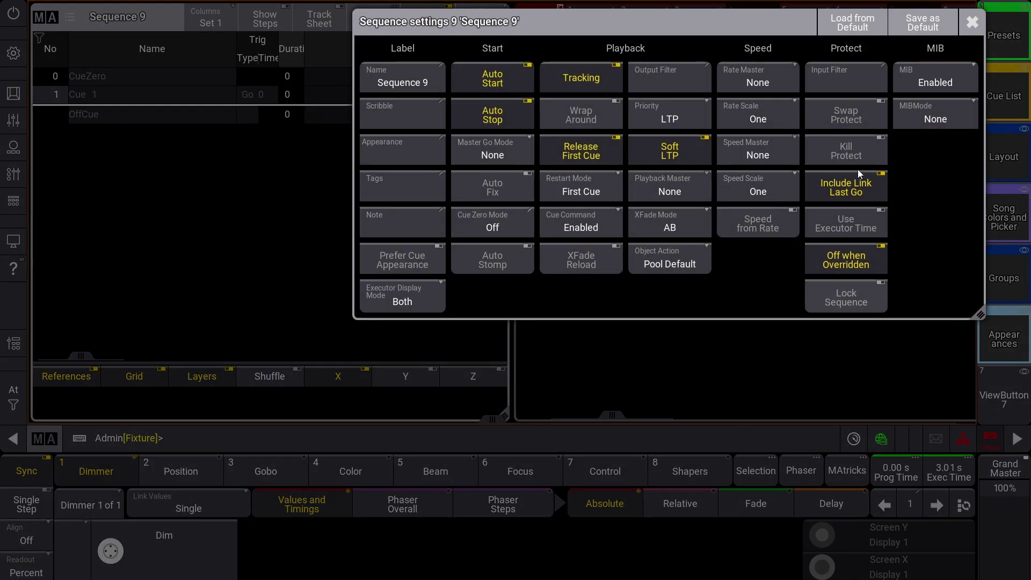
pyautogui.click(972, 21)
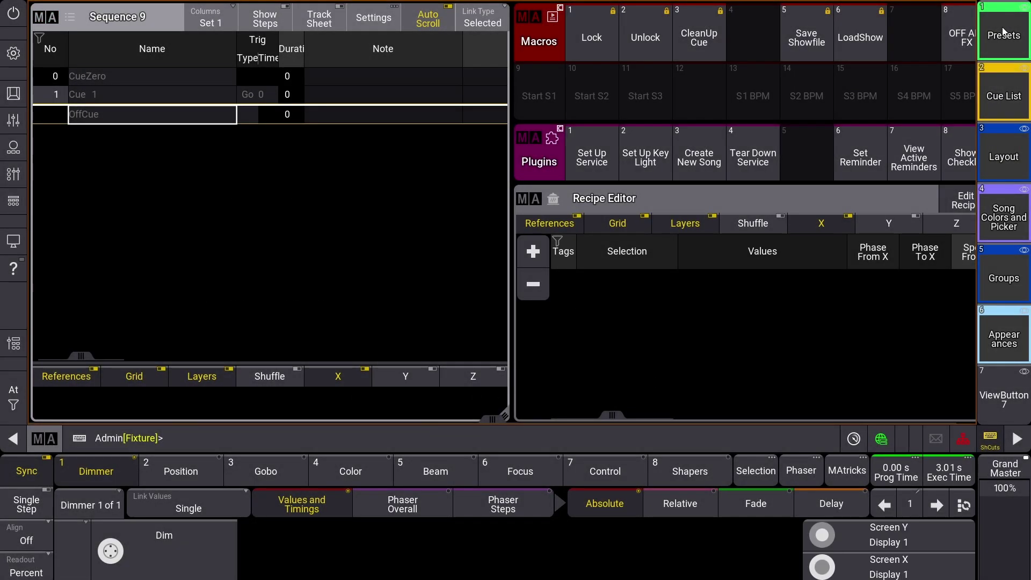
# Step: Switch to Display 2 and show the sequence settings of Sequence 1 through its assignment on executor 301
pyautogui.click(1003, 32)
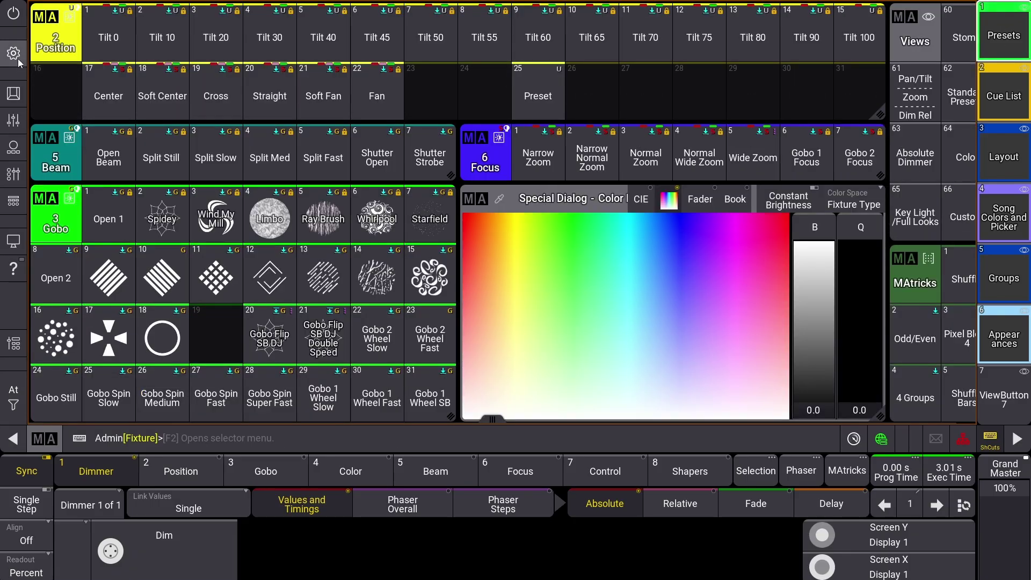
pyautogui.click(13, 241)
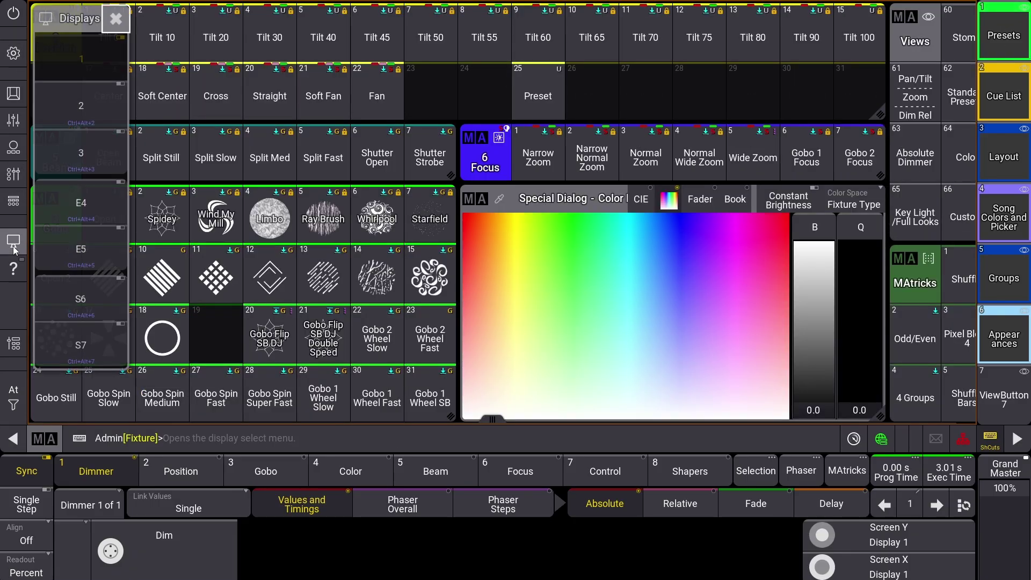
pyautogui.click(96, 111)
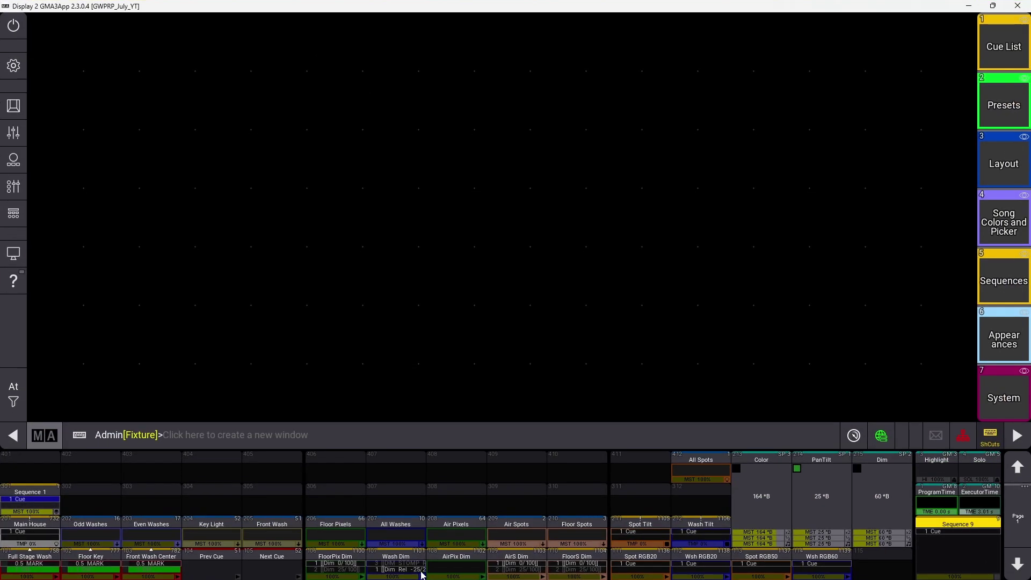
pyautogui.click(36, 491)
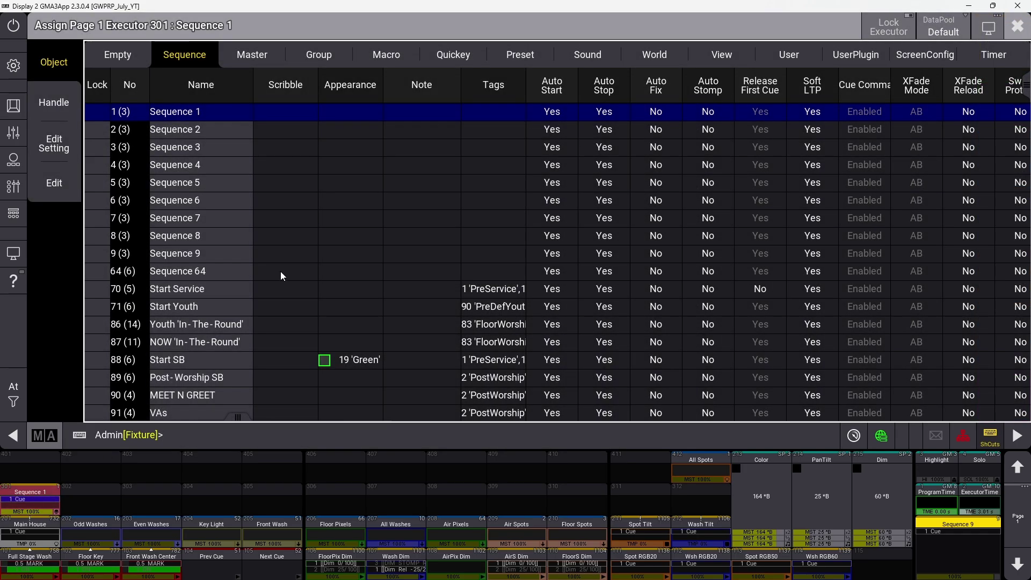
pyautogui.click(67, 152)
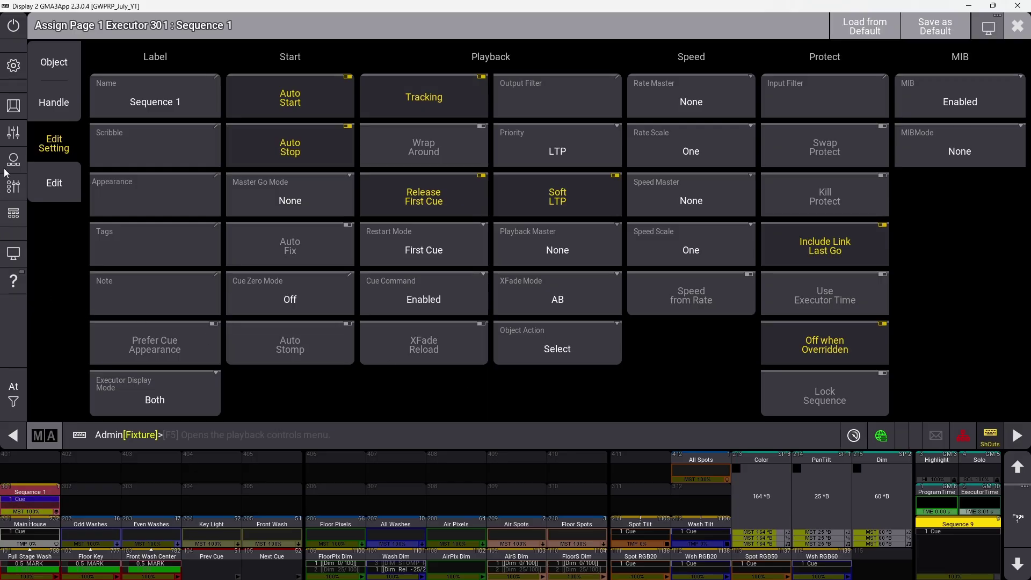
# Step: Examine the default sequence settings in Preferences and Timings, then close them
pyautogui.click(24, 67)
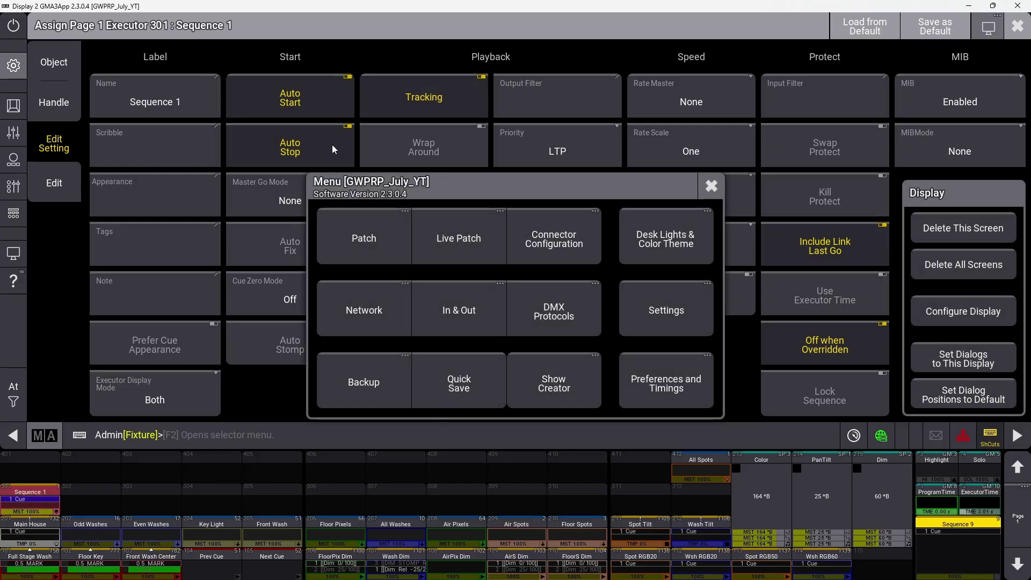
pyautogui.click(688, 395)
pyautogui.click(56, 103)
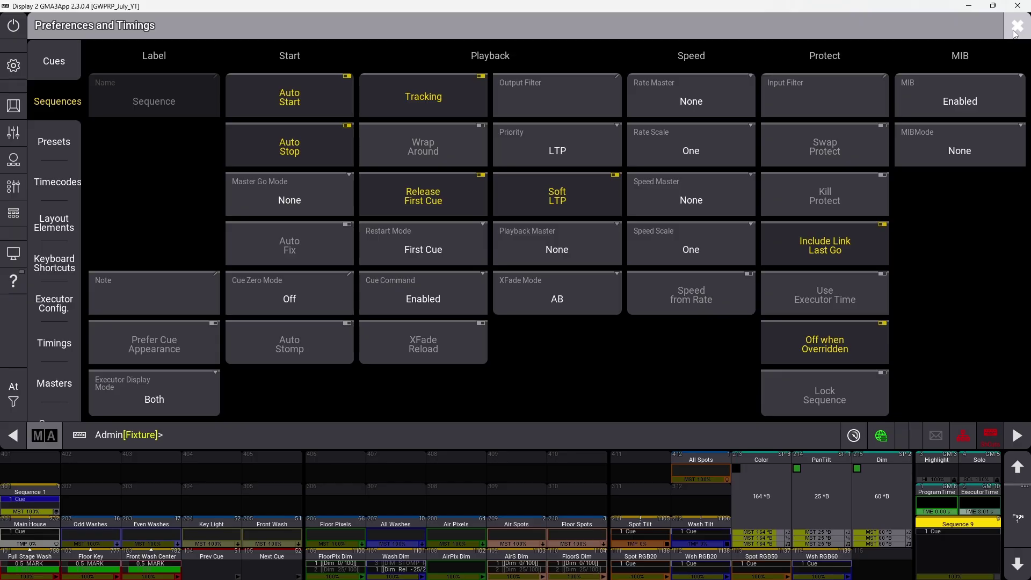
pyautogui.click(1016, 28)
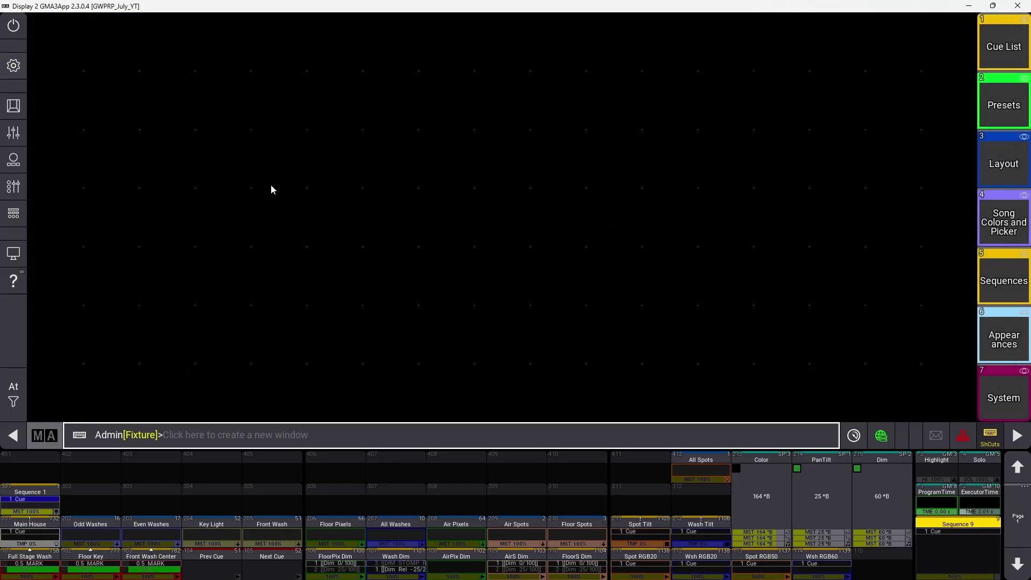
# Step: Reopen the Sequence 1 settings from executor 301 and view its Name and Scribble options without changing them
pyautogui.click(31, 503)
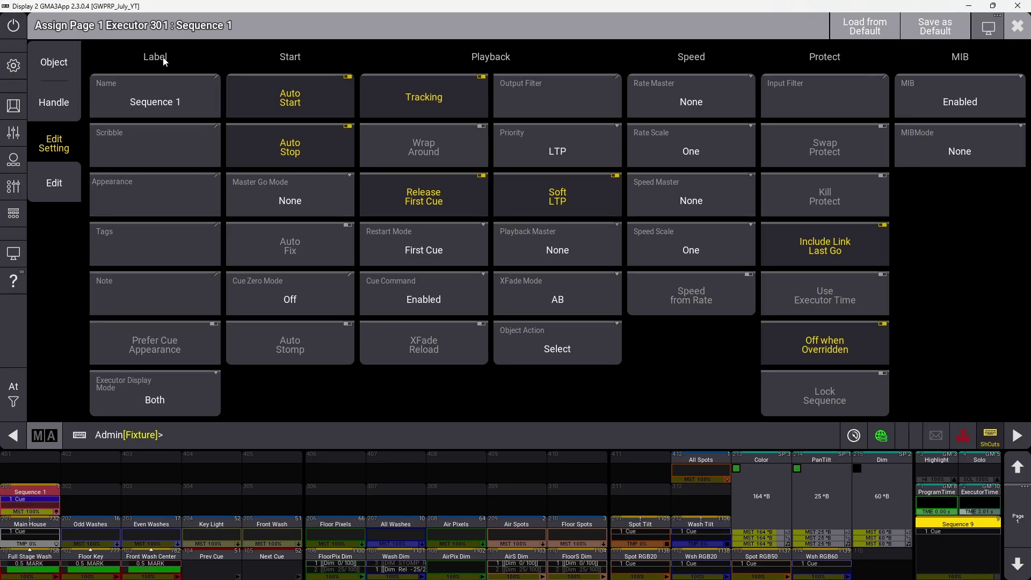
pyautogui.click(127, 87)
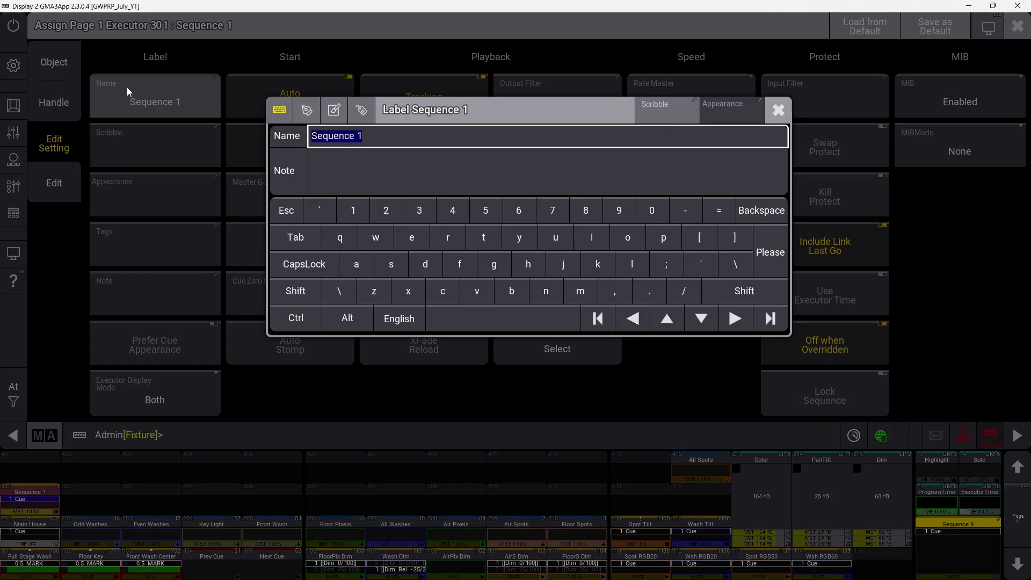
pyautogui.click(783, 117)
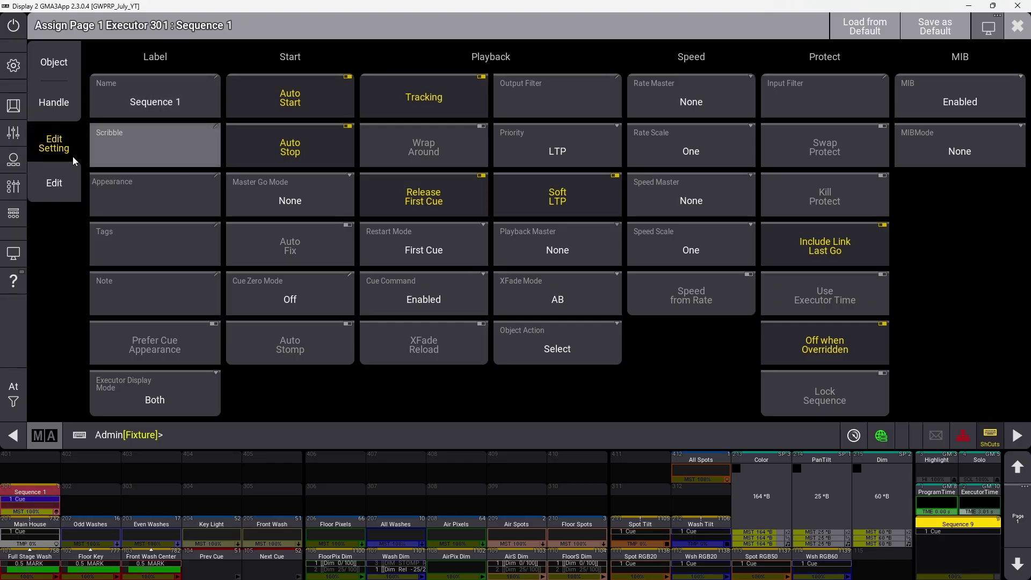
pyautogui.click(144, 152)
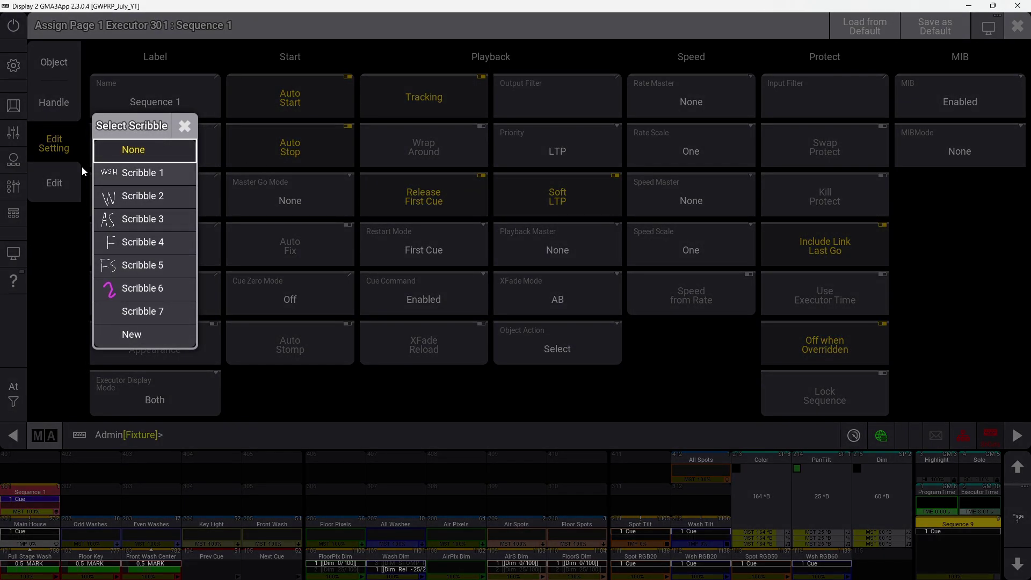
pyautogui.click(184, 126)
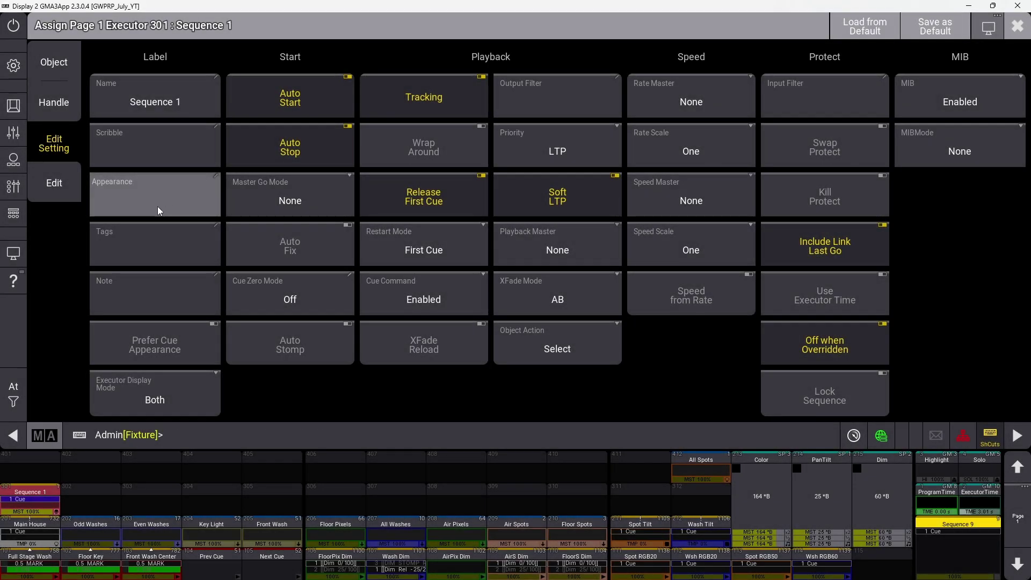
# Step: View the Appearance, Tags and Note options of Sequence 1 without changing them
pyautogui.click(157, 206)
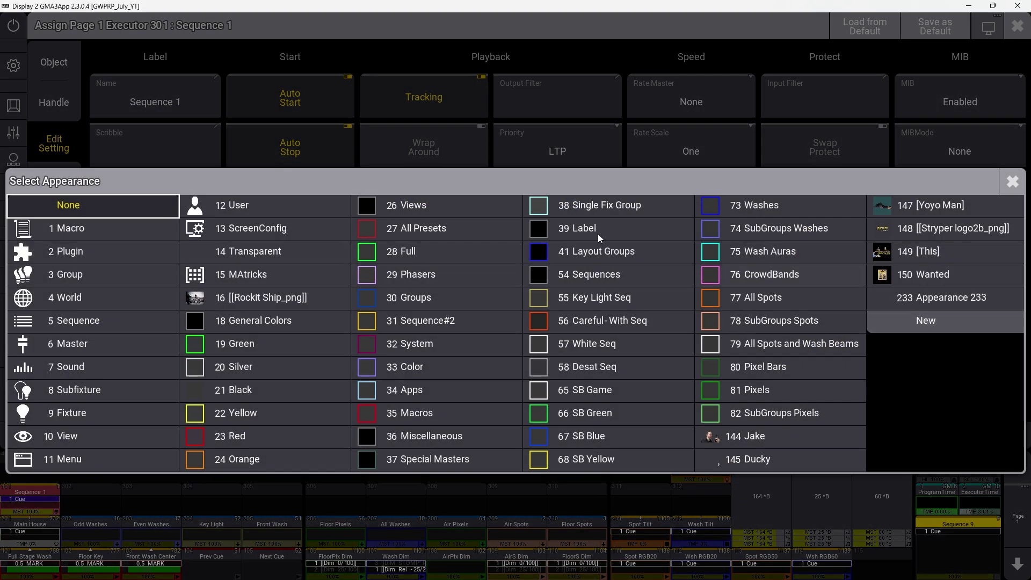
pyautogui.click(1013, 185)
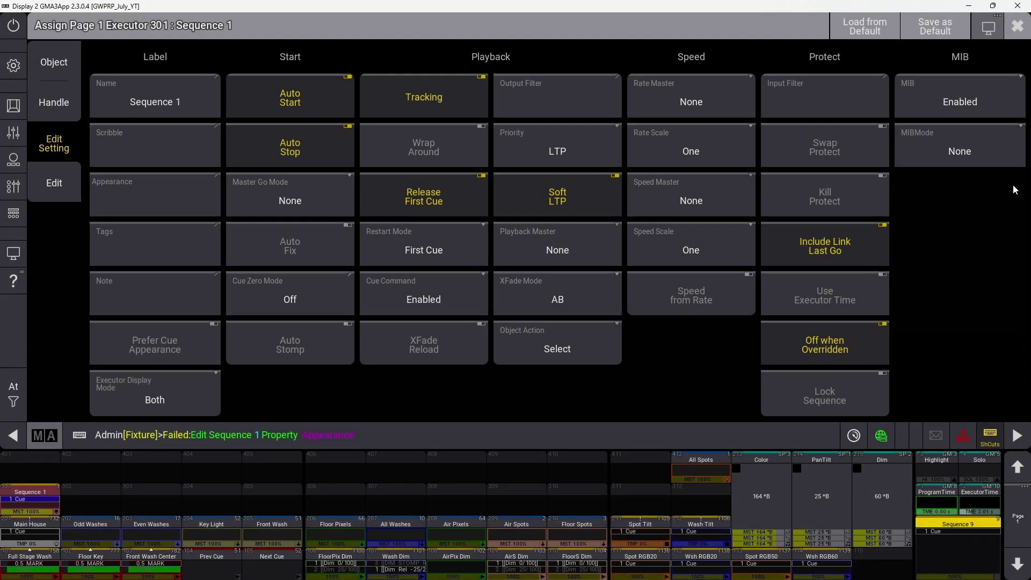
pyautogui.click(159, 248)
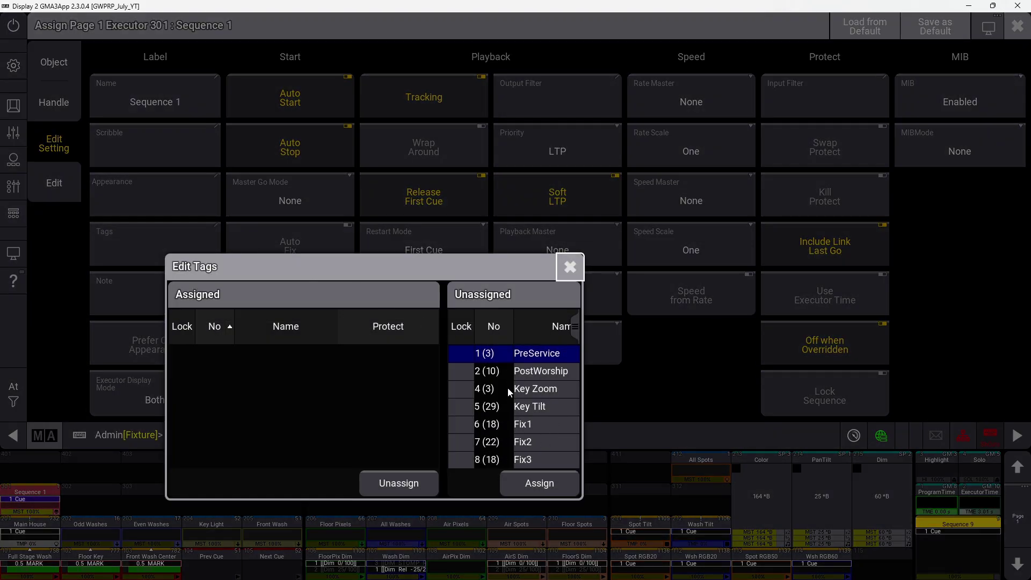
pyautogui.click(576, 271)
pyautogui.click(181, 288)
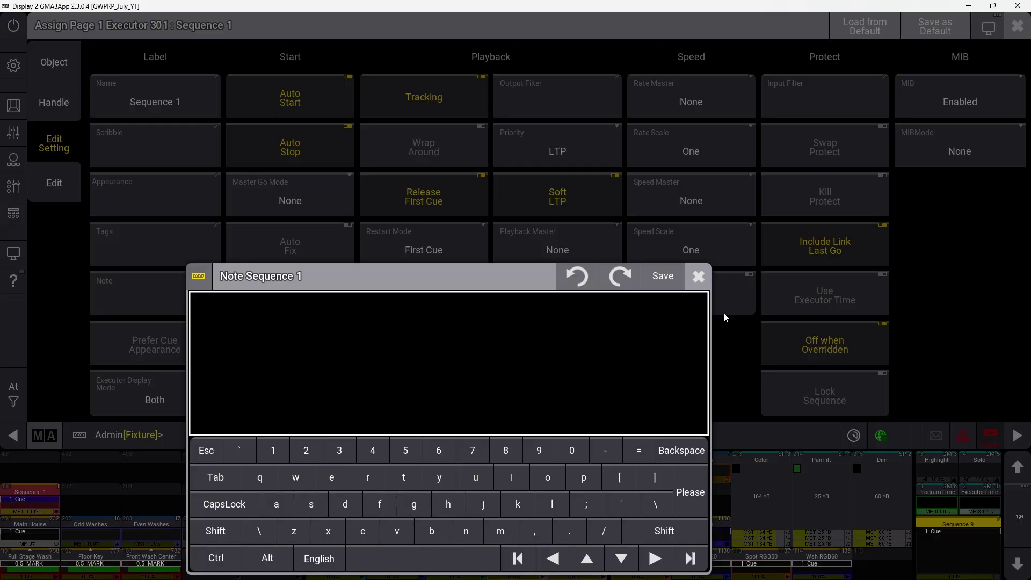
pyautogui.click(693, 275)
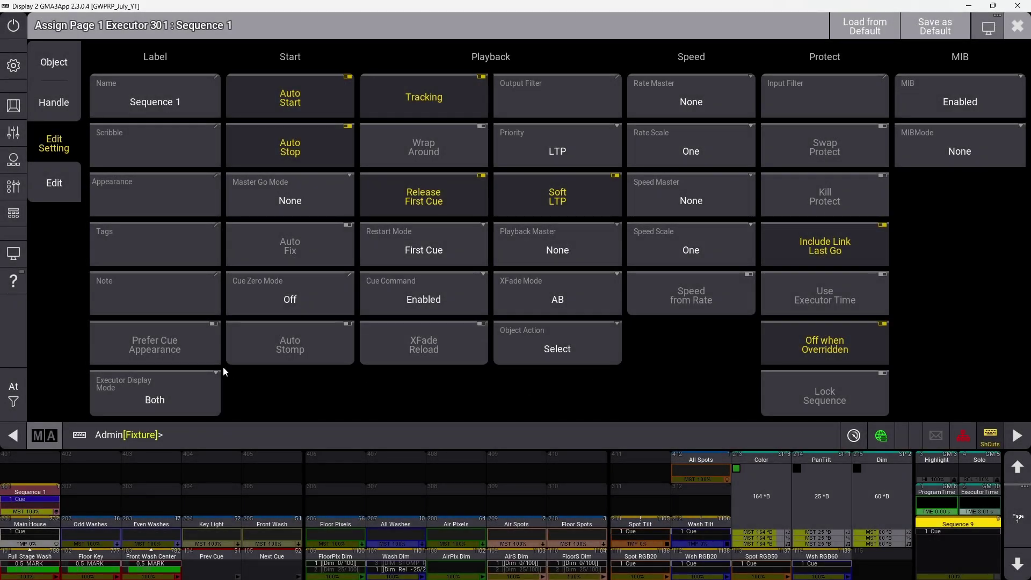
# Step: Toggle Prefer Cue Appearance on and off for Sequence 1 and try the Appearance only executor display mode before restoring Both
pyautogui.click(174, 349)
pyautogui.click(174, 349)
pyautogui.click(164, 402)
pyautogui.click(153, 402)
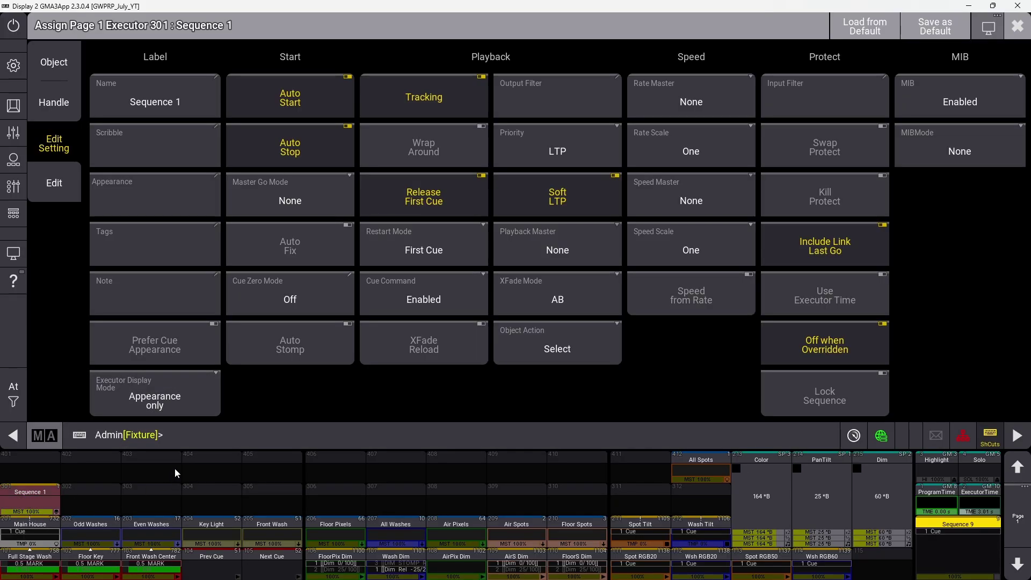
pyautogui.click(184, 381)
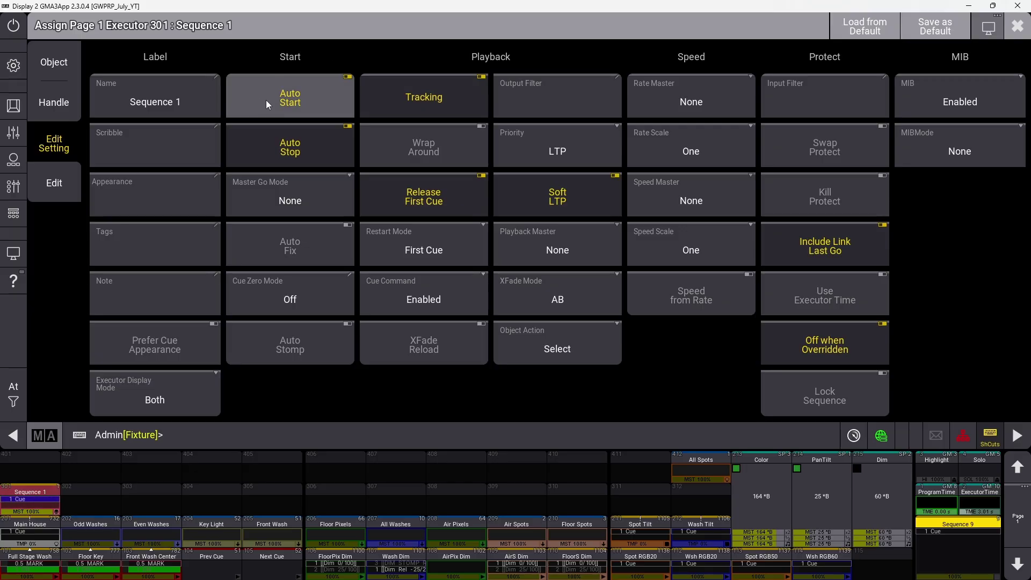
# Step: Set the Master Go Mode of Sequence 1 to Go
pyautogui.click(250, 179)
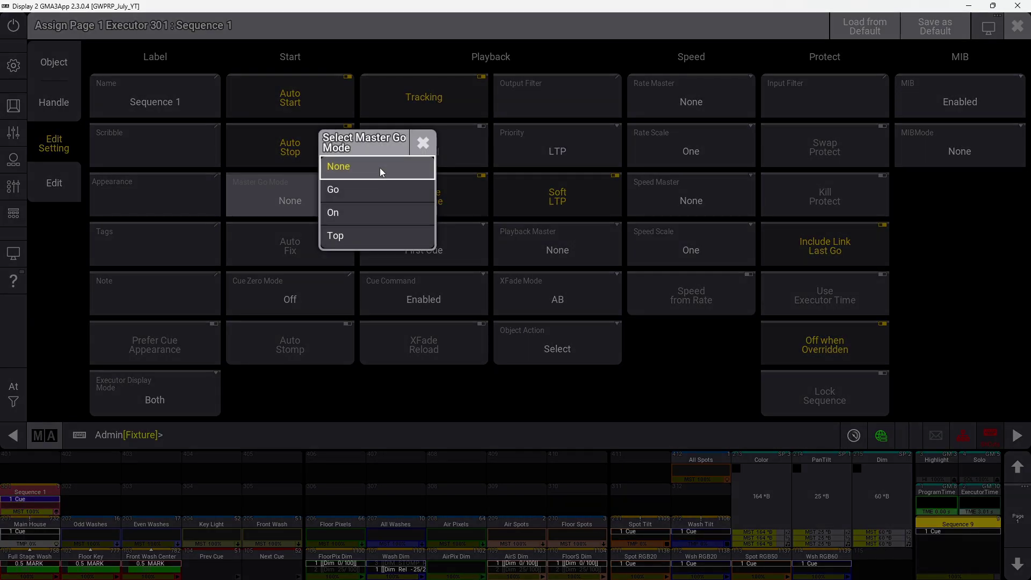
pyautogui.click(280, 191)
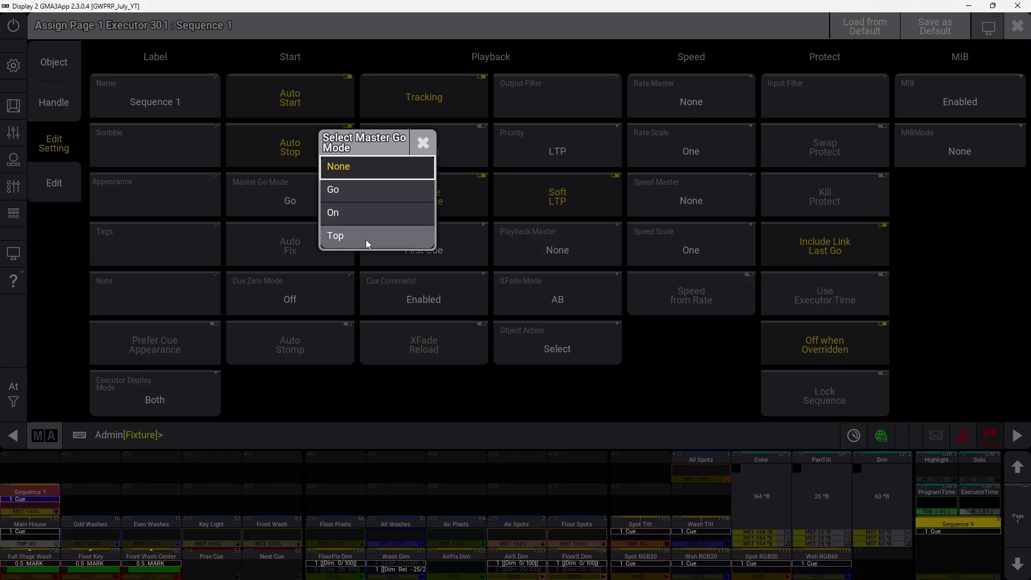
pyautogui.click(425, 139)
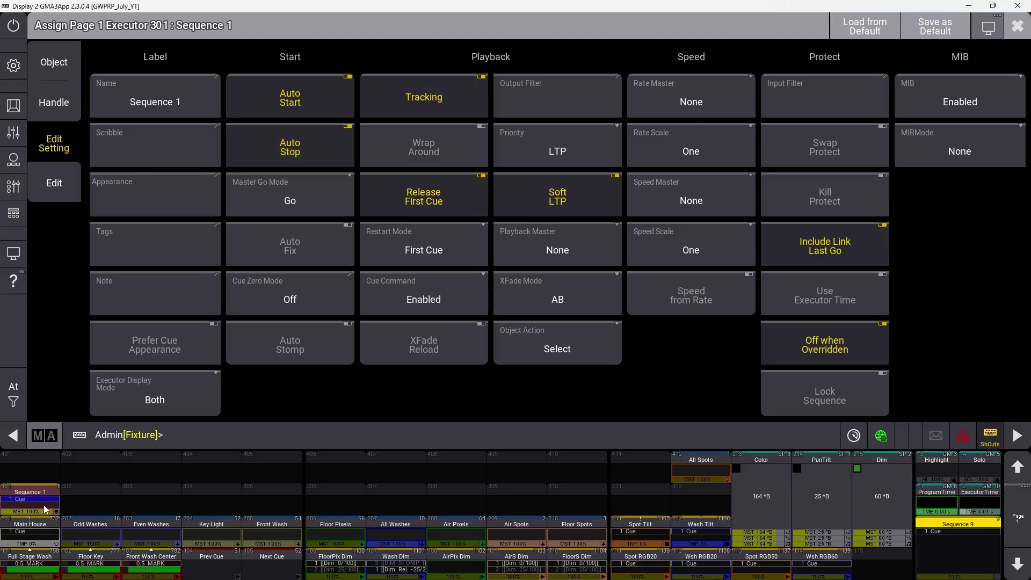
# Step: Toggle Auto Fix on and off for Sequence 1, view the Cue Zero Mode options and close the settings
pyautogui.click(288, 236)
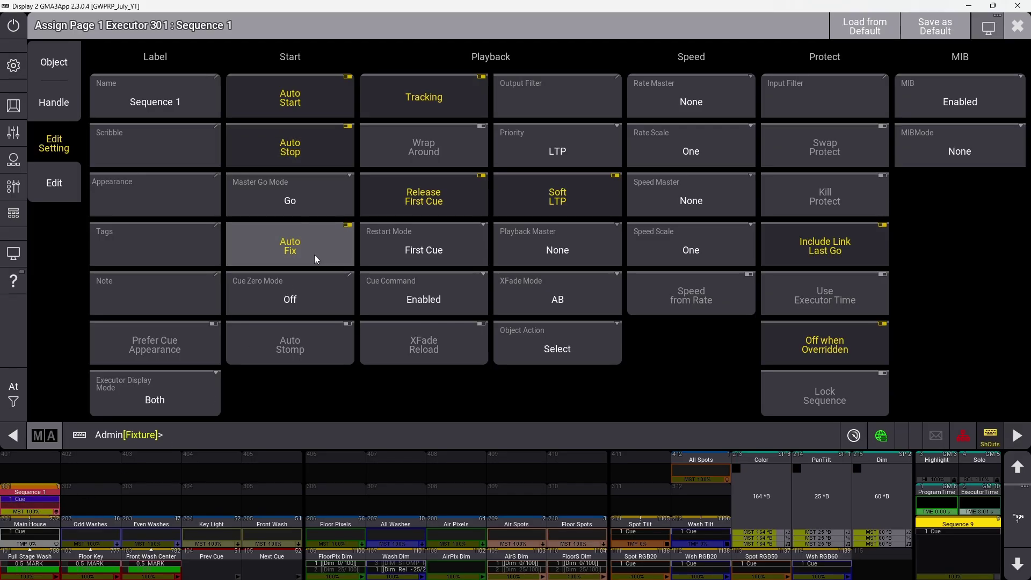
pyautogui.click(314, 254)
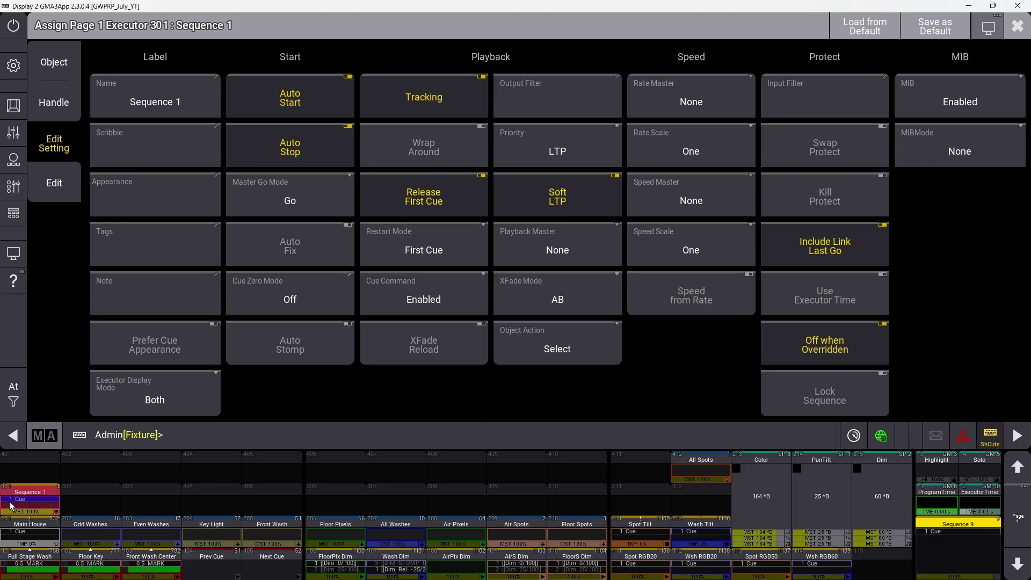
pyautogui.click(304, 292)
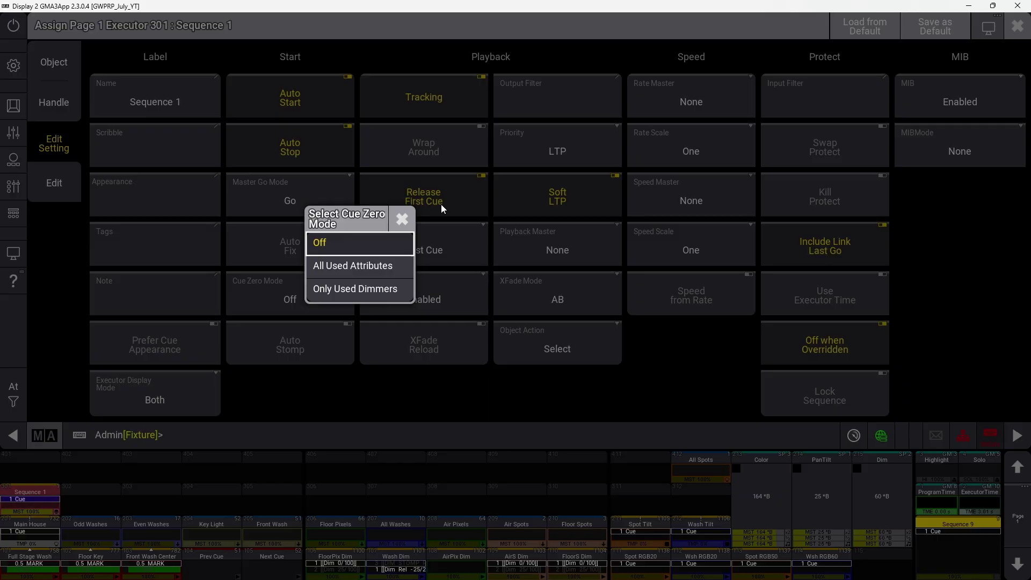
pyautogui.click(422, 219)
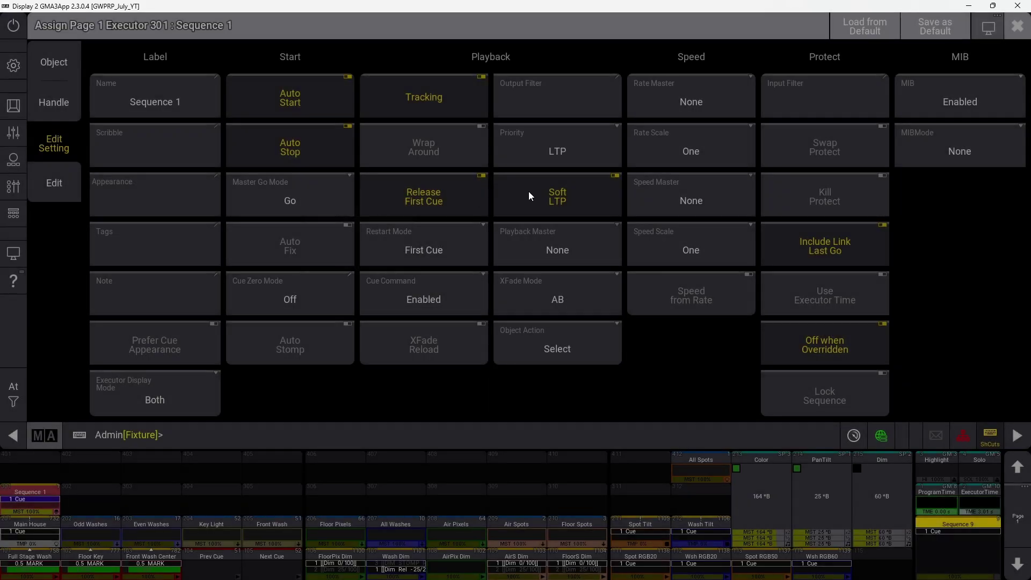
pyautogui.click(1017, 26)
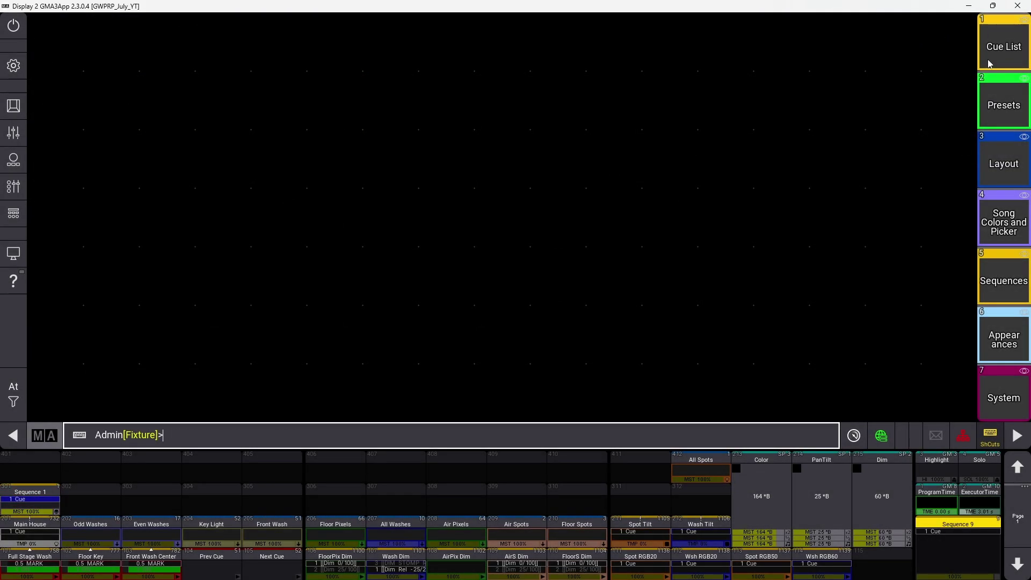
# Step: Select Sequence 1 in the sequence pool and show its cue list
pyautogui.click(1003, 271)
pyautogui.click(123, 54)
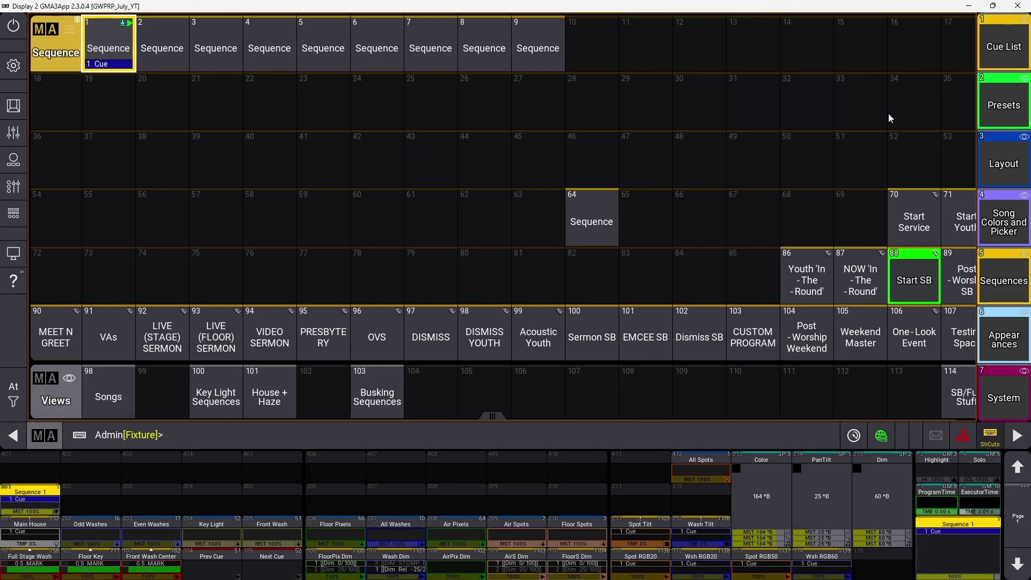
pyautogui.click(1010, 34)
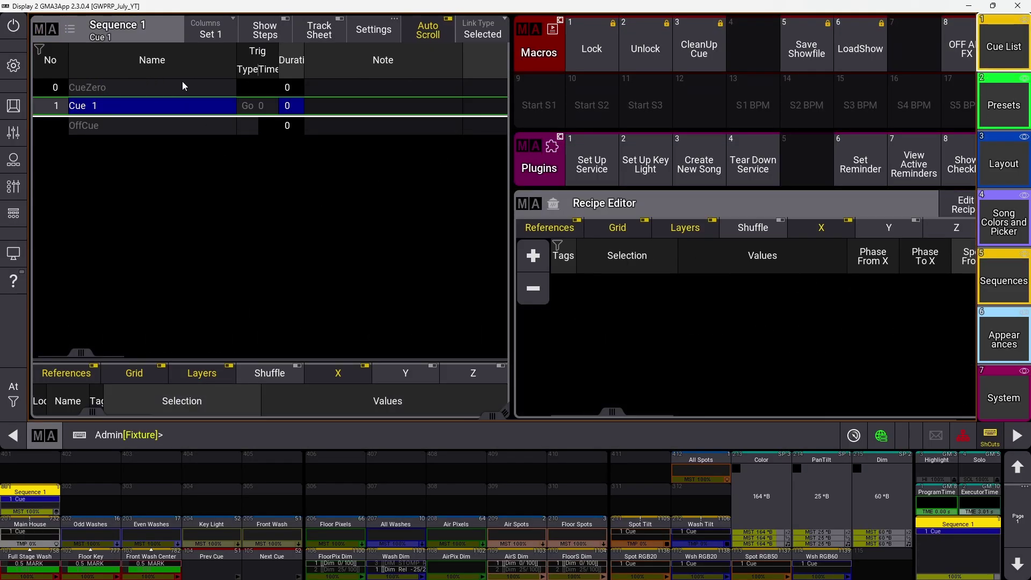
# Step: Open the Sequence 1 settings from executor 301 and view the Cue Zero Mode options
pyautogui.click(42, 495)
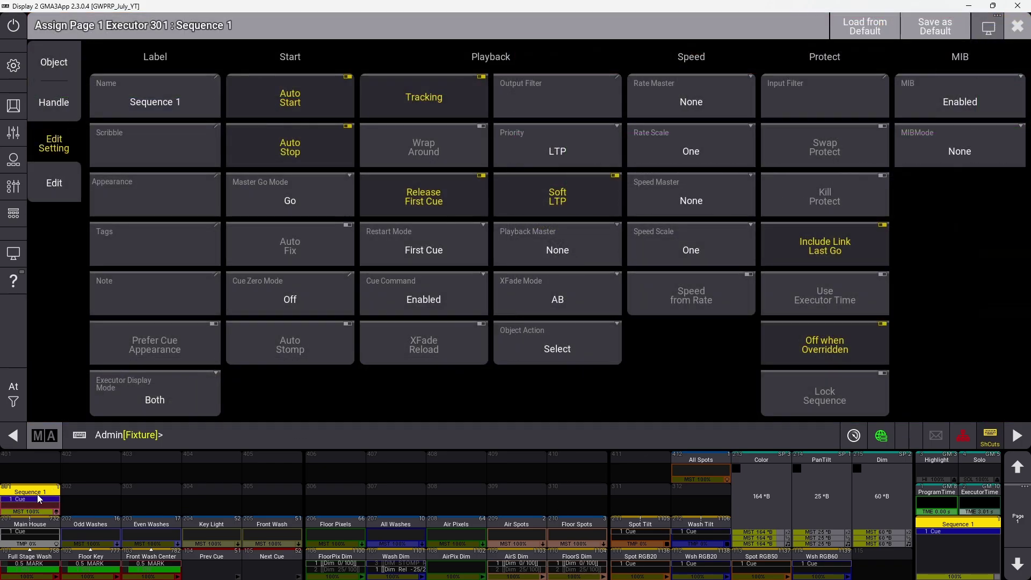
pyautogui.click(275, 293)
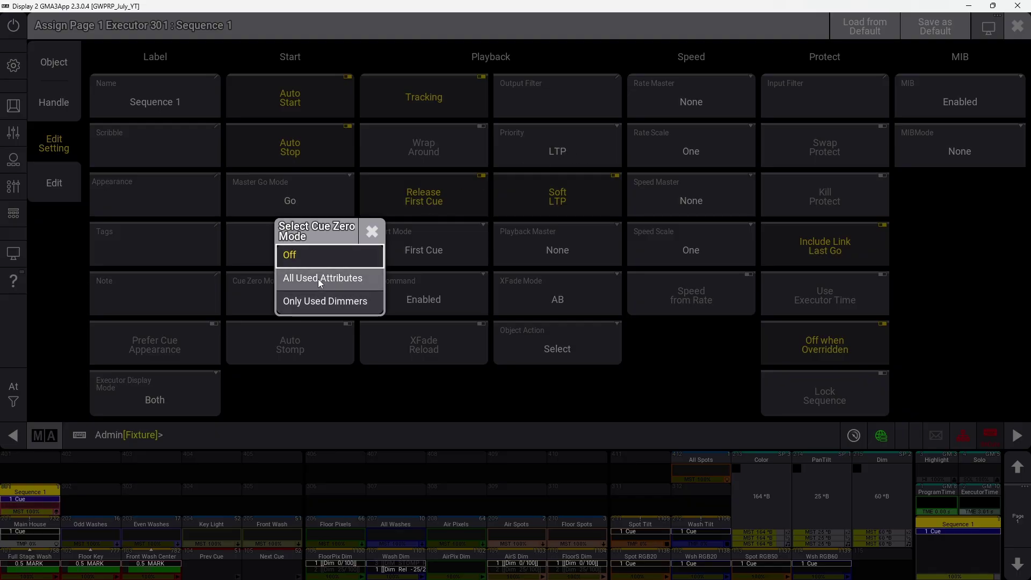
pyautogui.click(379, 232)
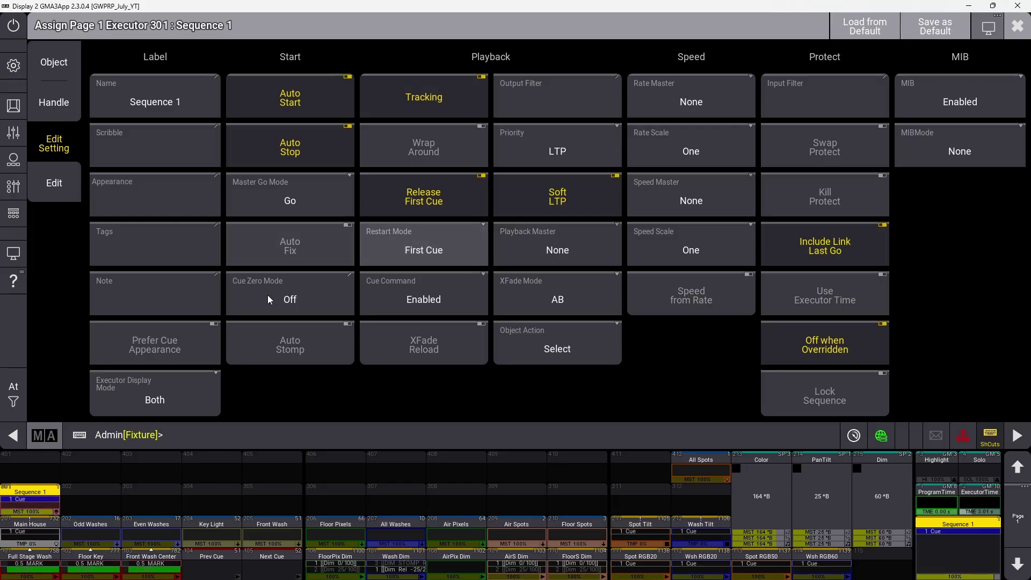
# Step: Try the Restart Modes Current Cue and Next Cue for Sequence 1 before restoring First Cue
pyautogui.click(433, 231)
pyautogui.click(505, 256)
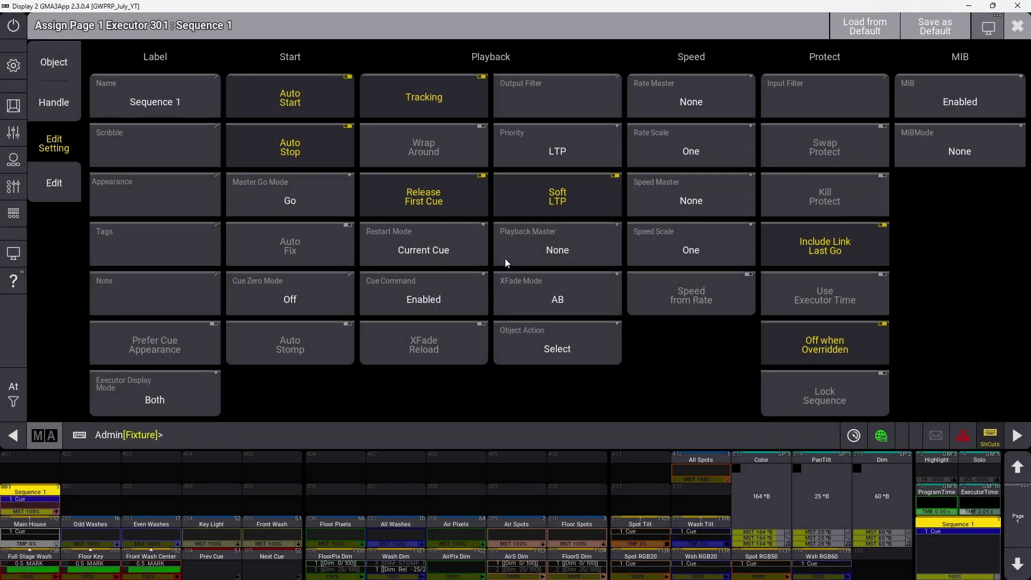
pyautogui.click(446, 252)
pyautogui.click(495, 323)
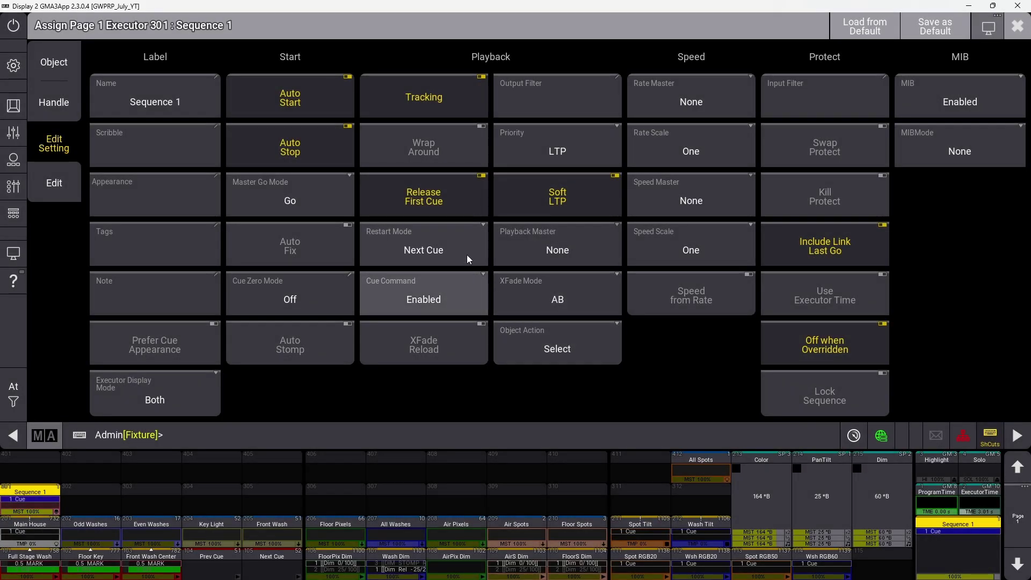
pyautogui.click(467, 249)
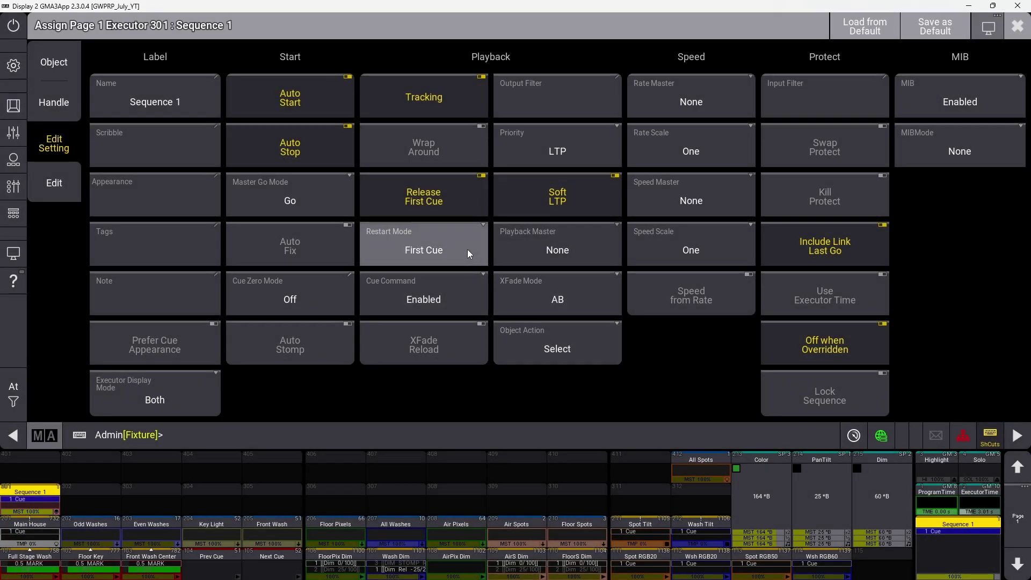
# Step: View the Cue Command options for Sequence 1, try Force No and restore Enabled
pyautogui.click(466, 291)
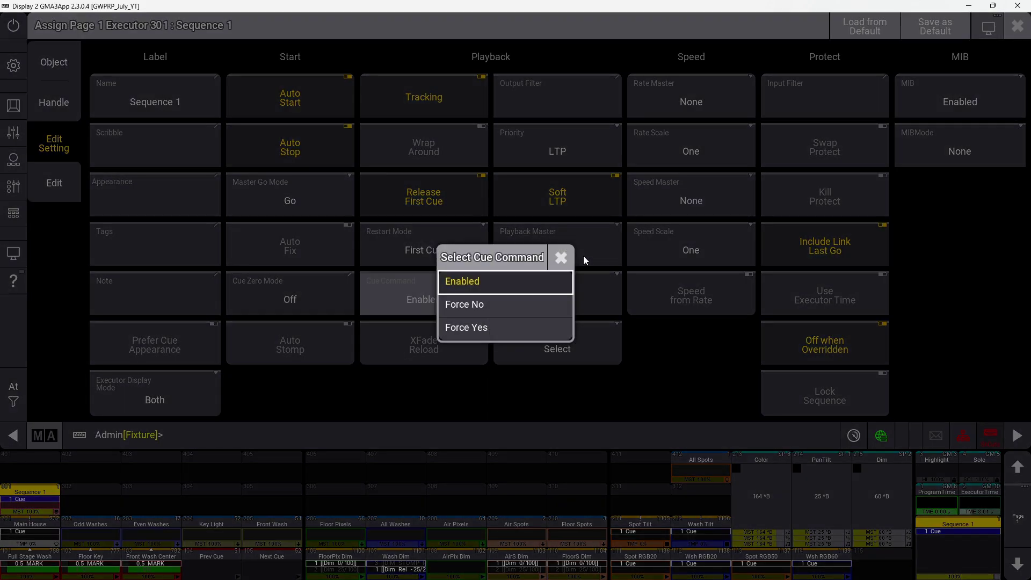
pyautogui.click(525, 292)
pyautogui.click(410, 308)
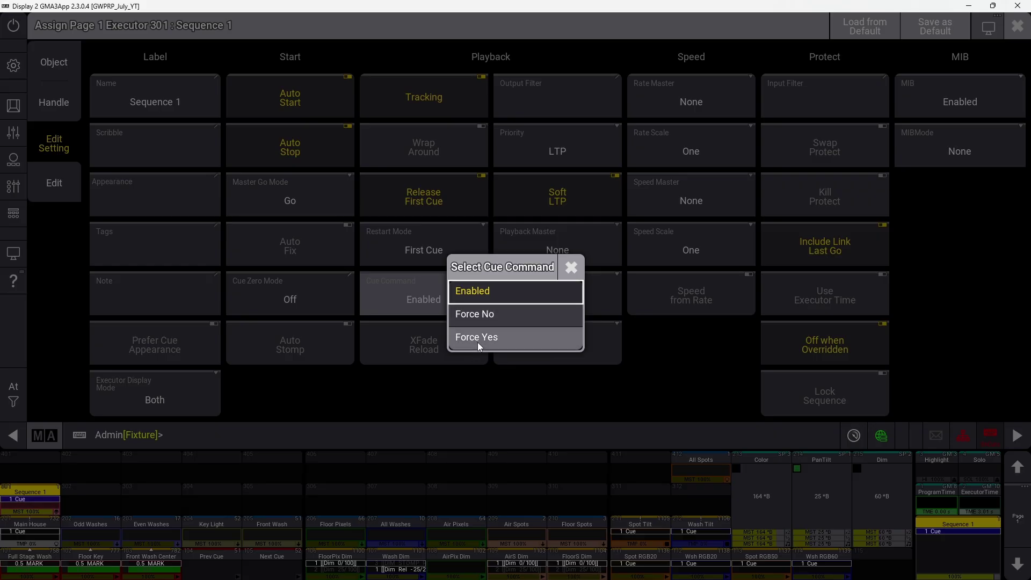
pyautogui.click(478, 314)
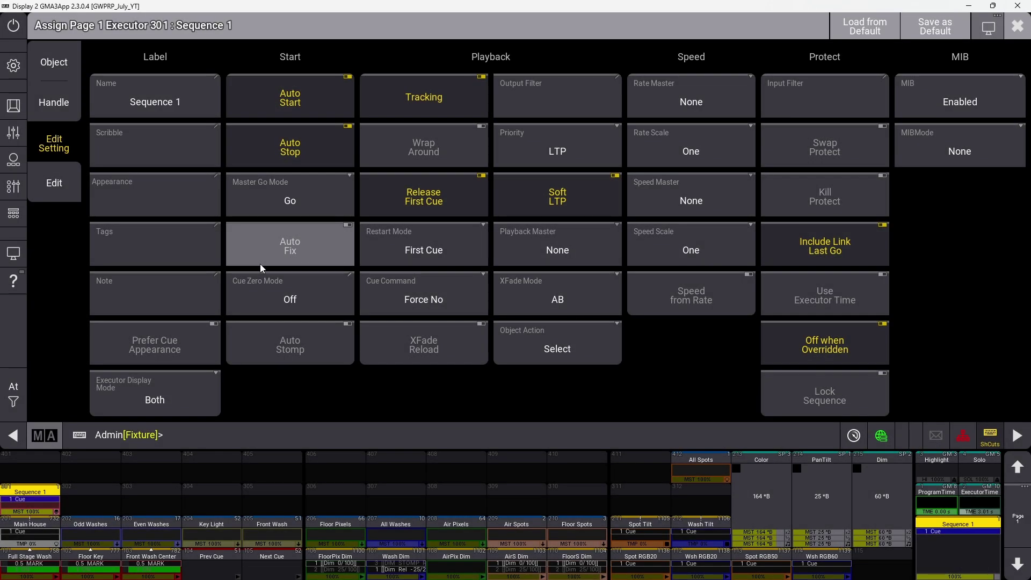
pyautogui.click(424, 298)
pyautogui.click(423, 300)
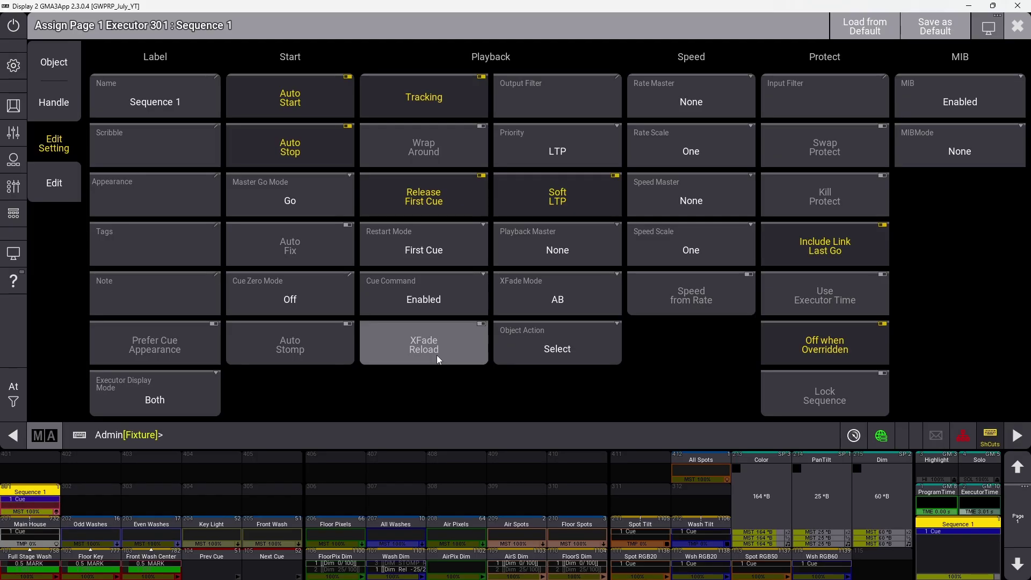
# Step: View the filters available as Output Filter and the Priority options for Sequence 1 without changing either setting
pyautogui.click(550, 106)
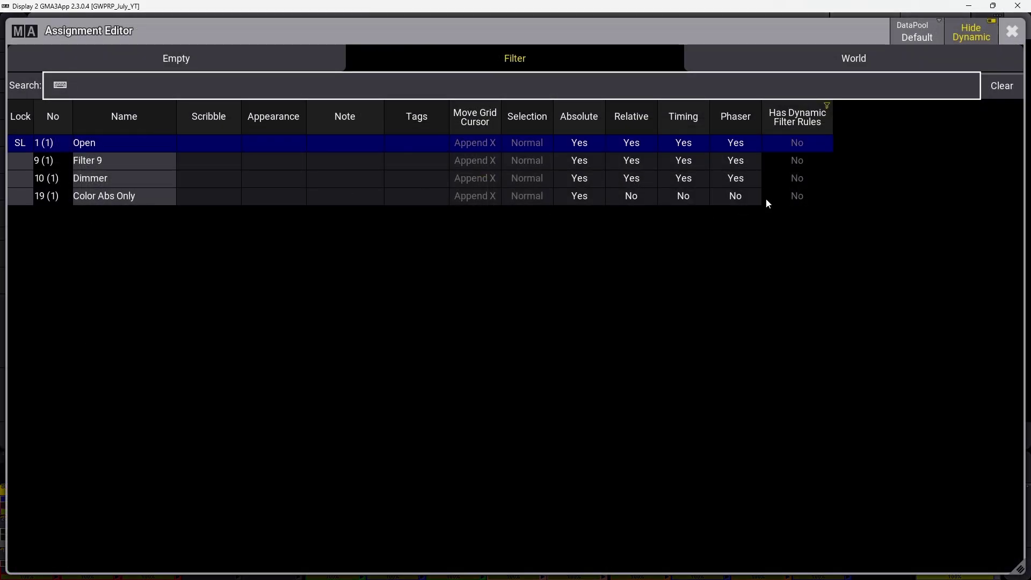
pyautogui.click(1012, 32)
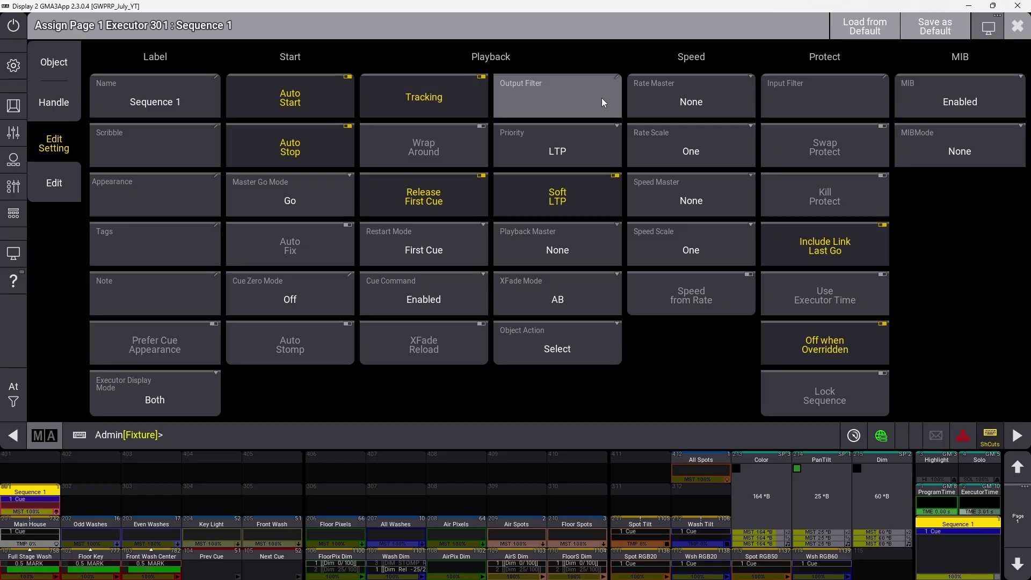
pyautogui.click(561, 146)
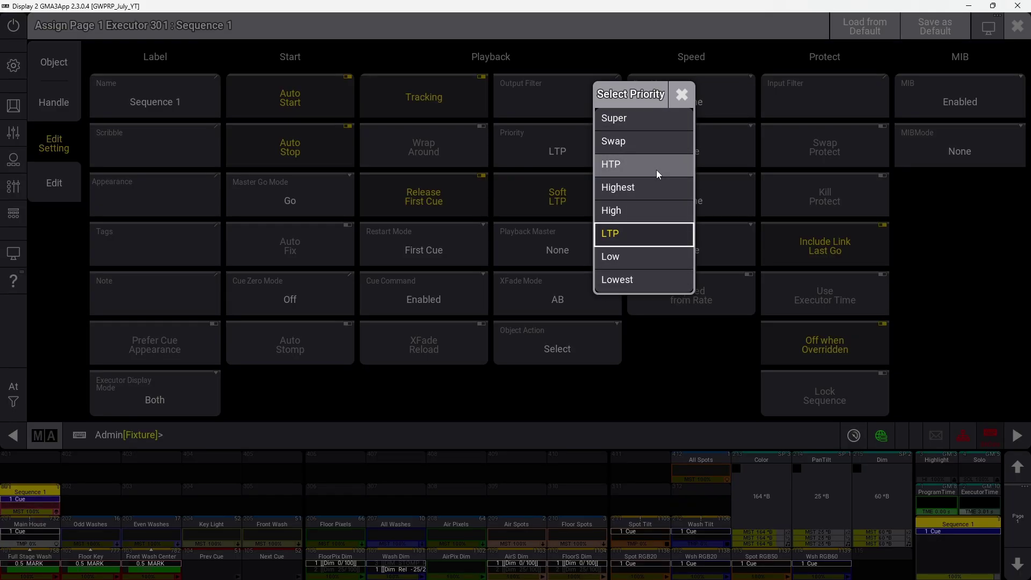
pyautogui.click(685, 104)
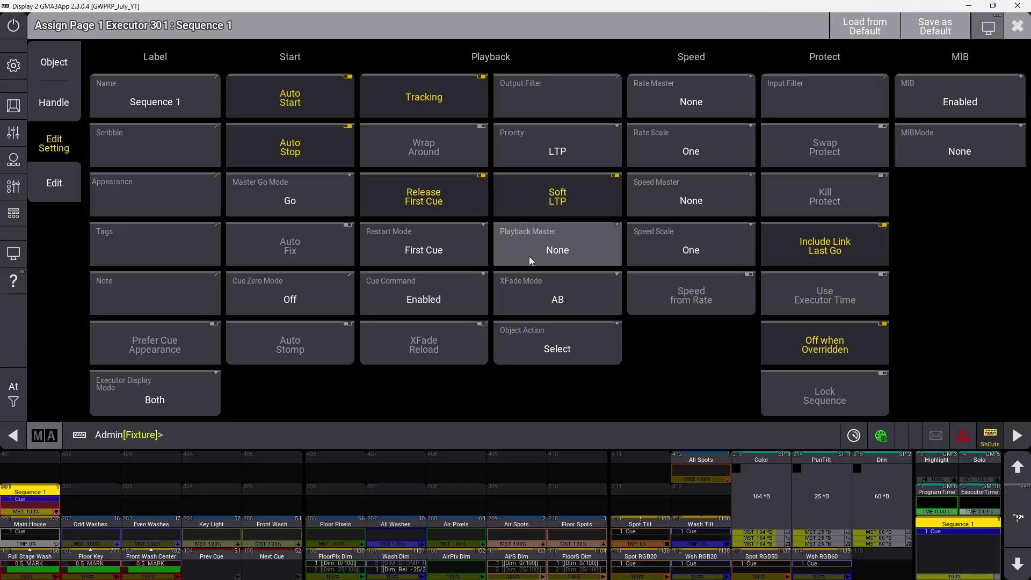
# Step: View the Playback Master and XFade Mode choices for Sequence 1 without changing either setting
pyautogui.click(566, 247)
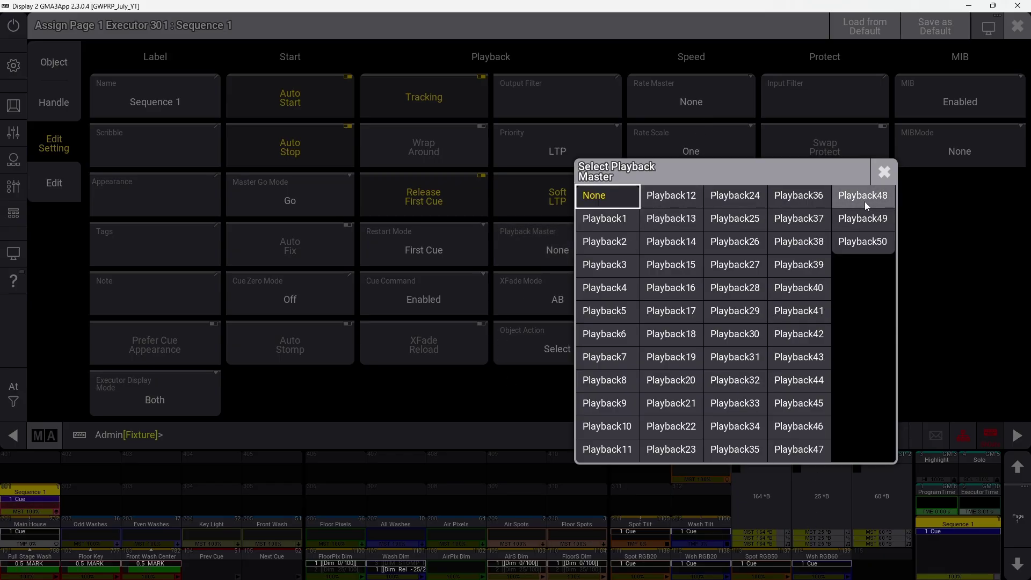
pyautogui.click(880, 176)
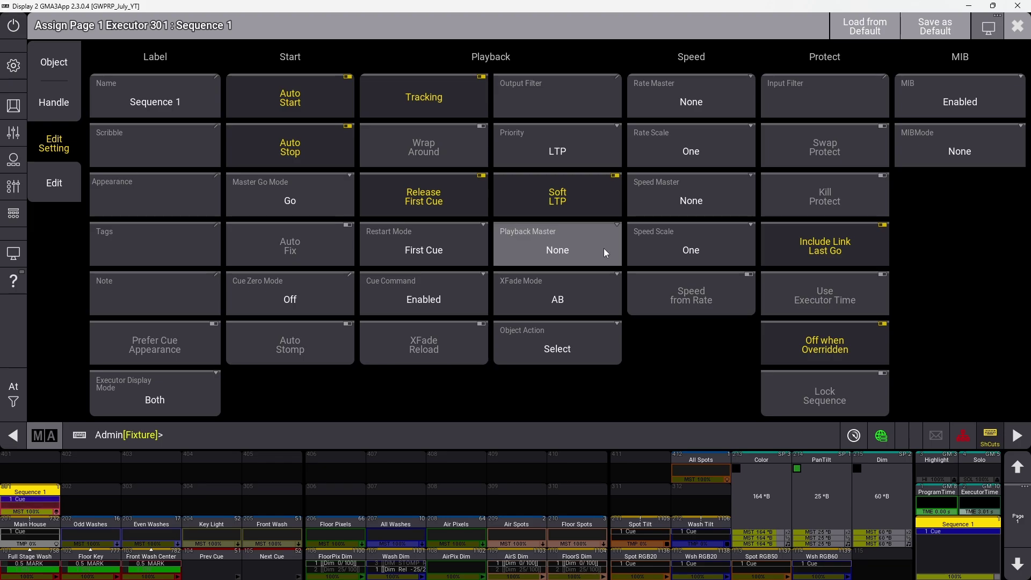
pyautogui.click(546, 283)
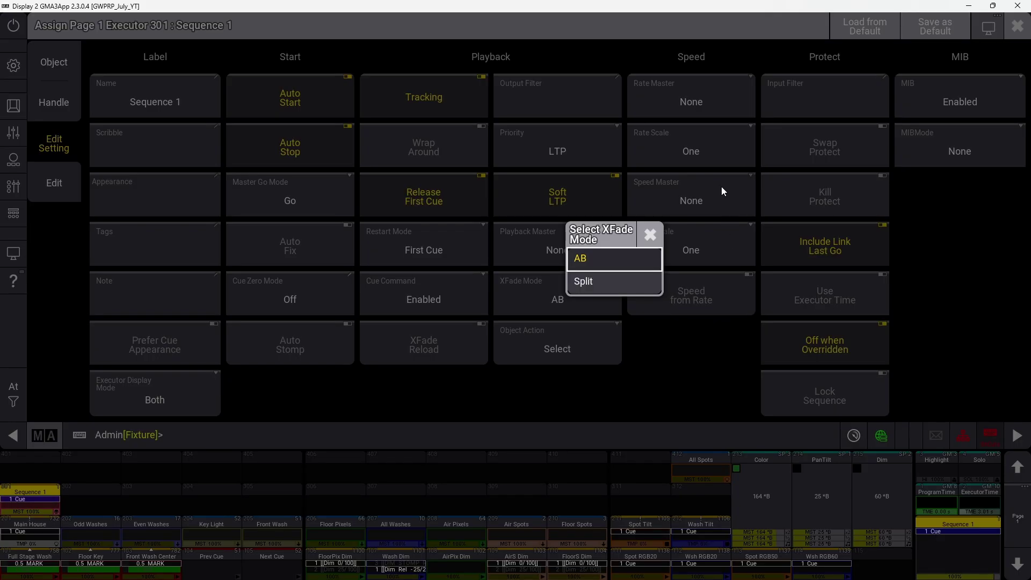
pyautogui.click(648, 237)
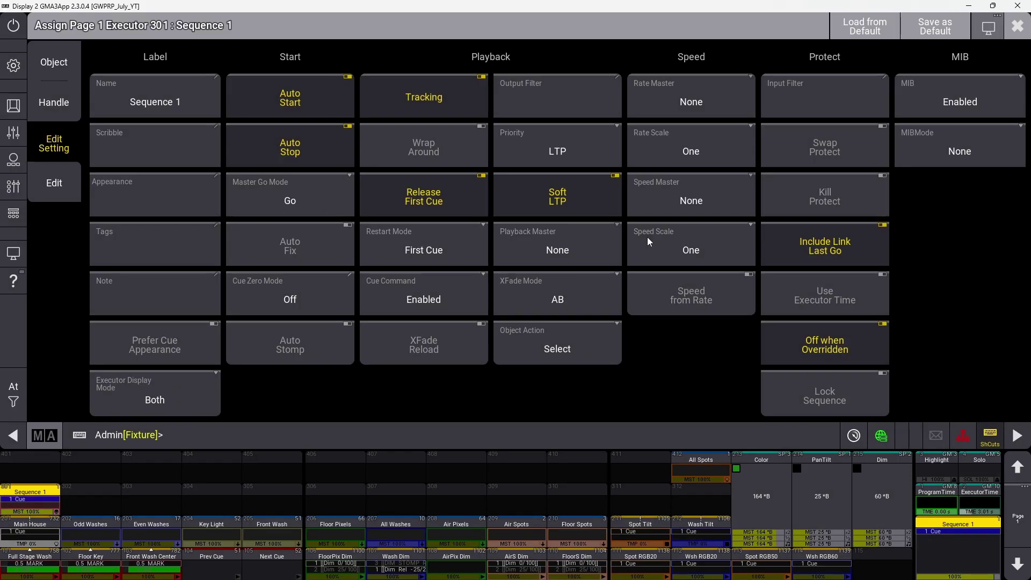
# Step: Review the Object Action options for Sequence 1, leaving Select as the action
pyautogui.click(560, 342)
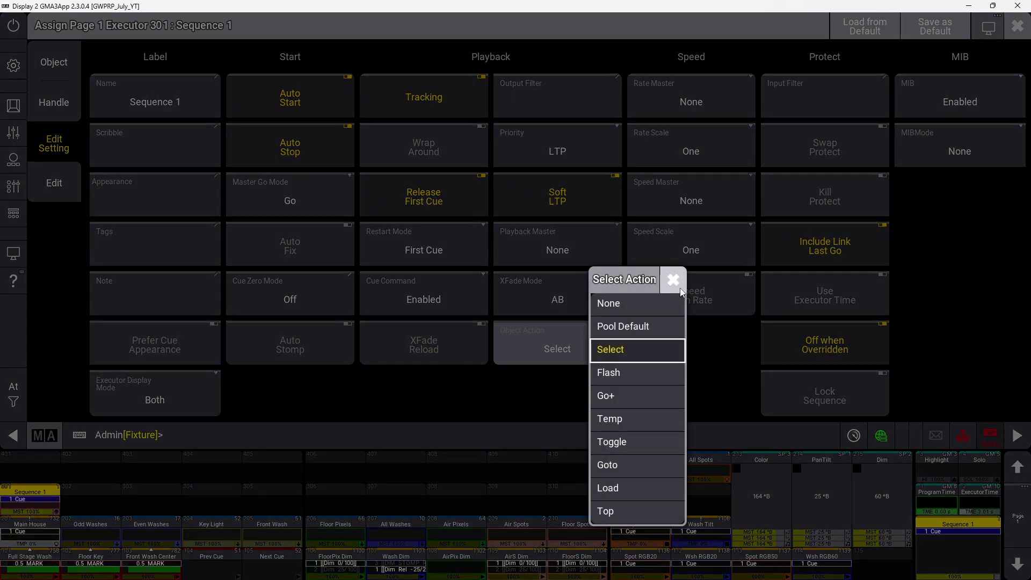
pyautogui.click(680, 288)
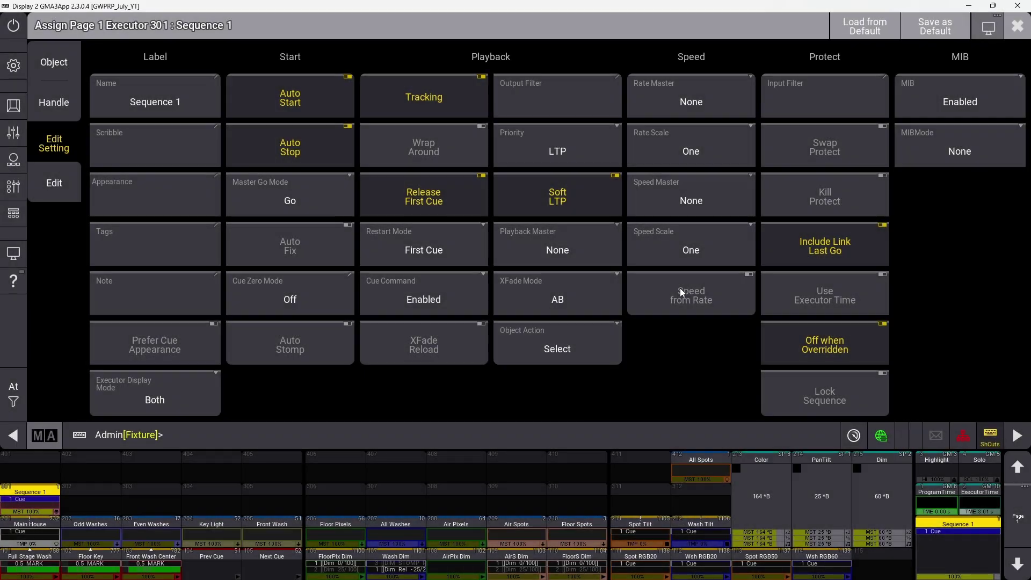
pyautogui.click(592, 351)
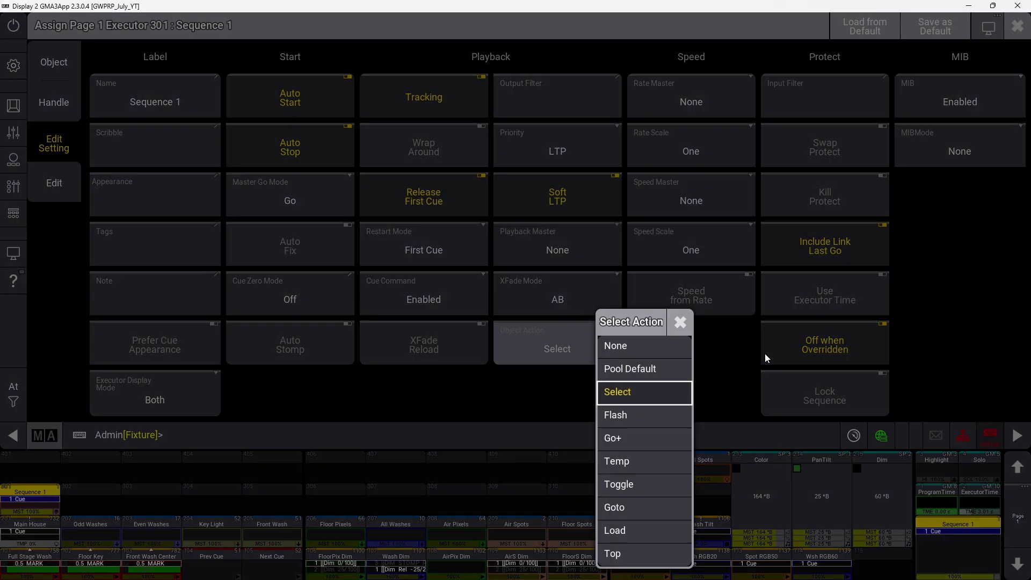
pyautogui.click(720, 373)
pyautogui.click(588, 346)
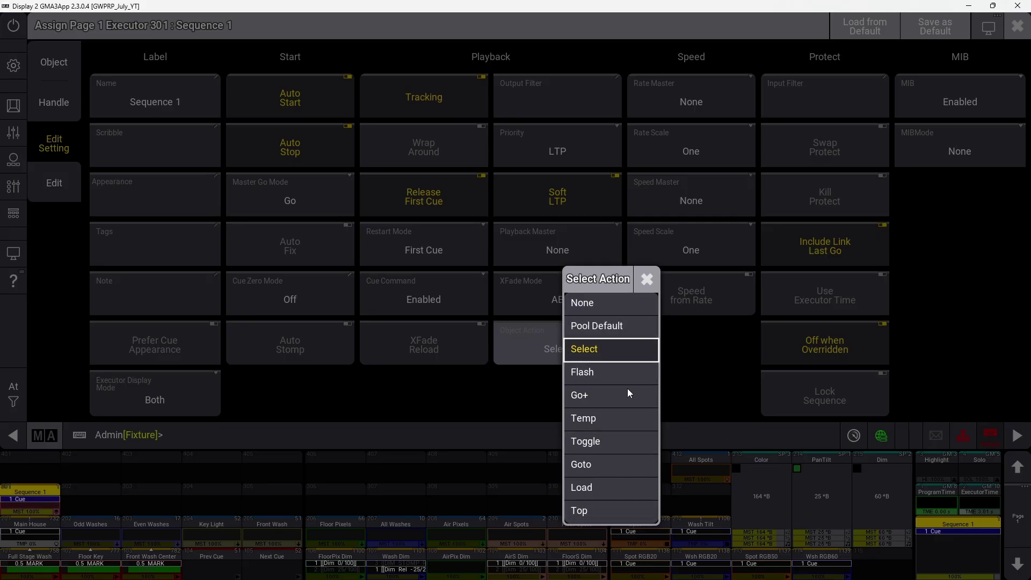
pyautogui.click(684, 388)
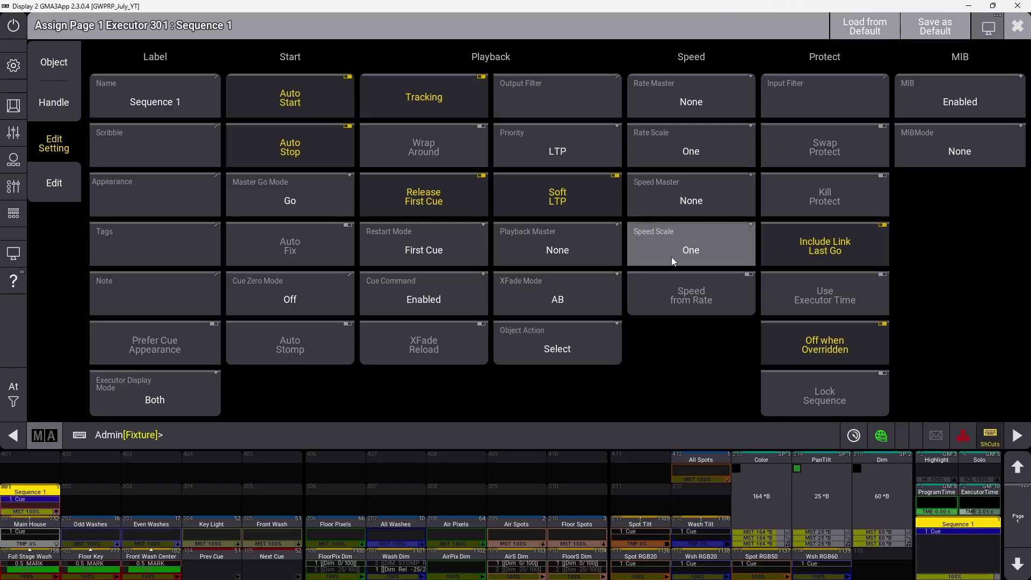
# Step: Review the speed settings of Sequence 1, including the Rate Master and Rate Scale options, without changing them
pyautogui.click(741, 94)
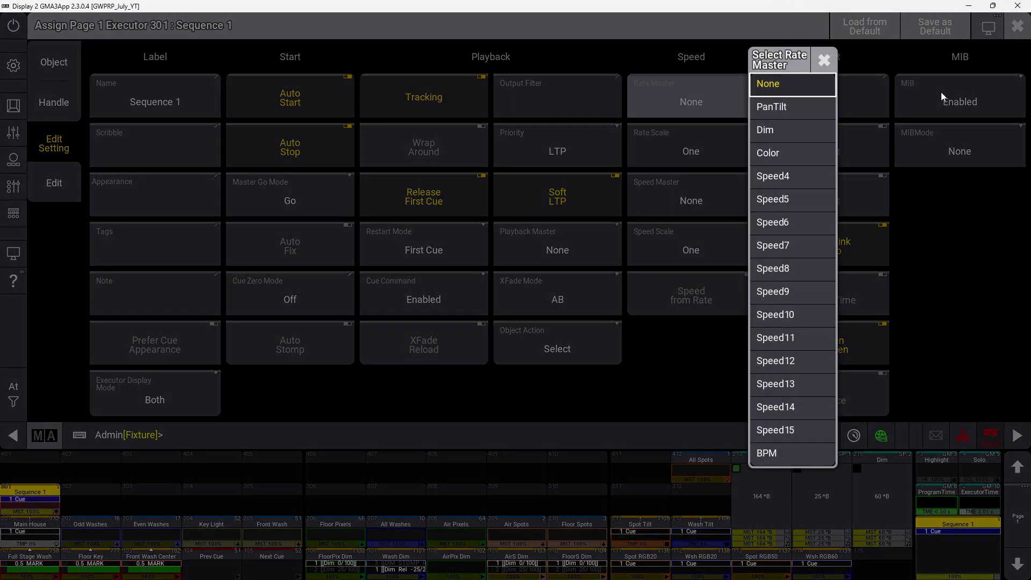
pyautogui.click(901, 195)
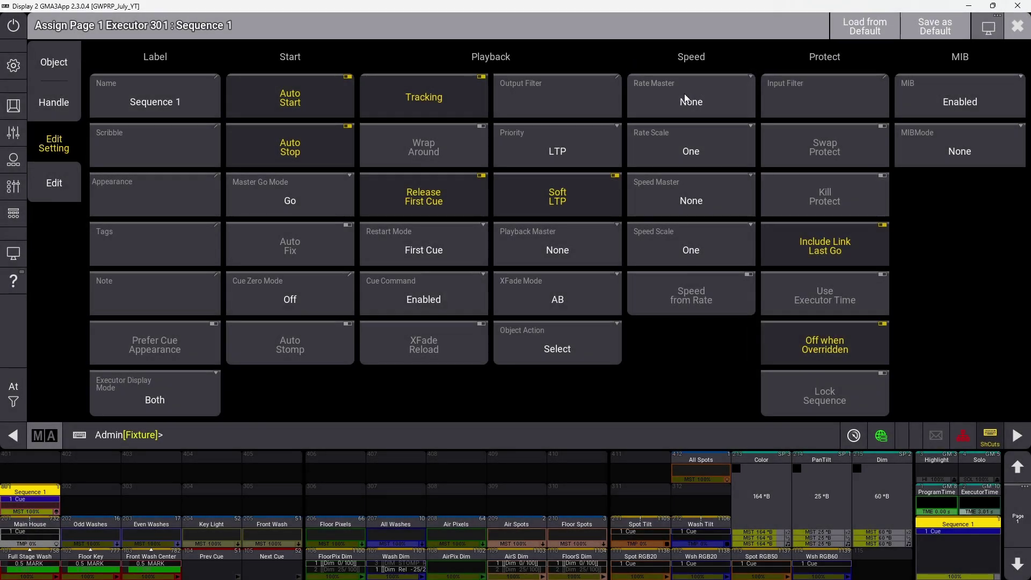
pyautogui.click(741, 183)
pyautogui.click(968, 211)
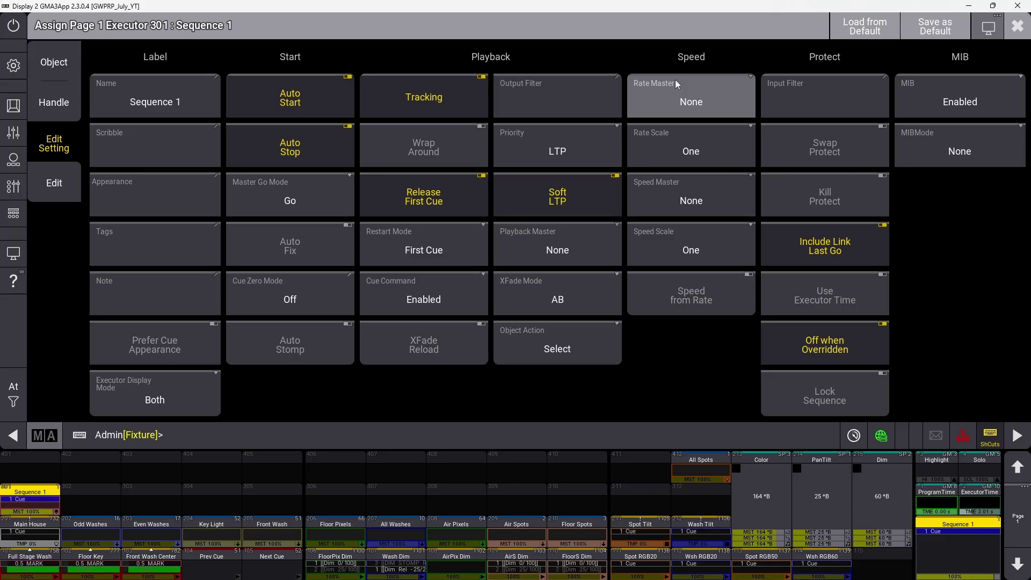
pyautogui.click(649, 135)
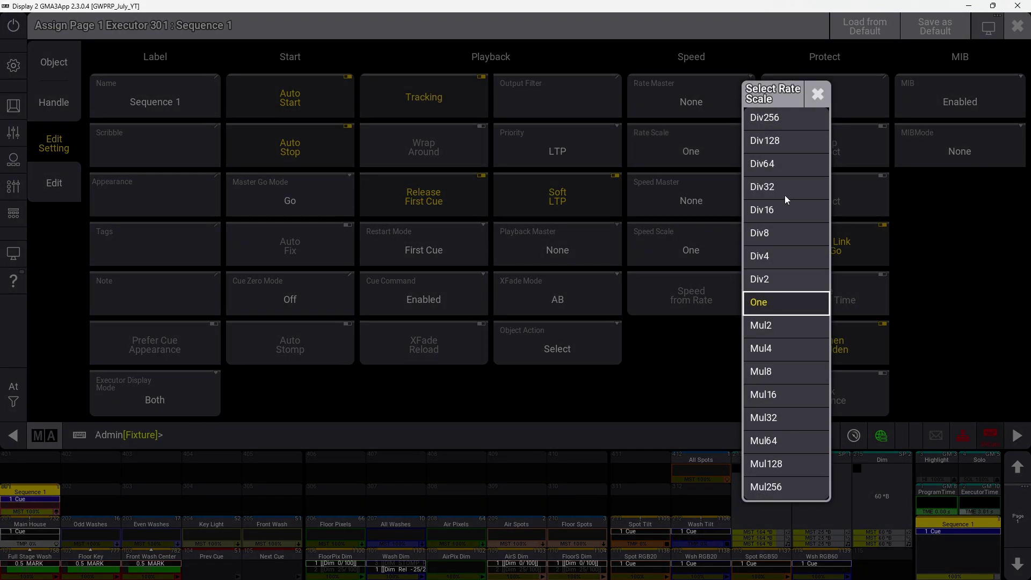
pyautogui.click(818, 95)
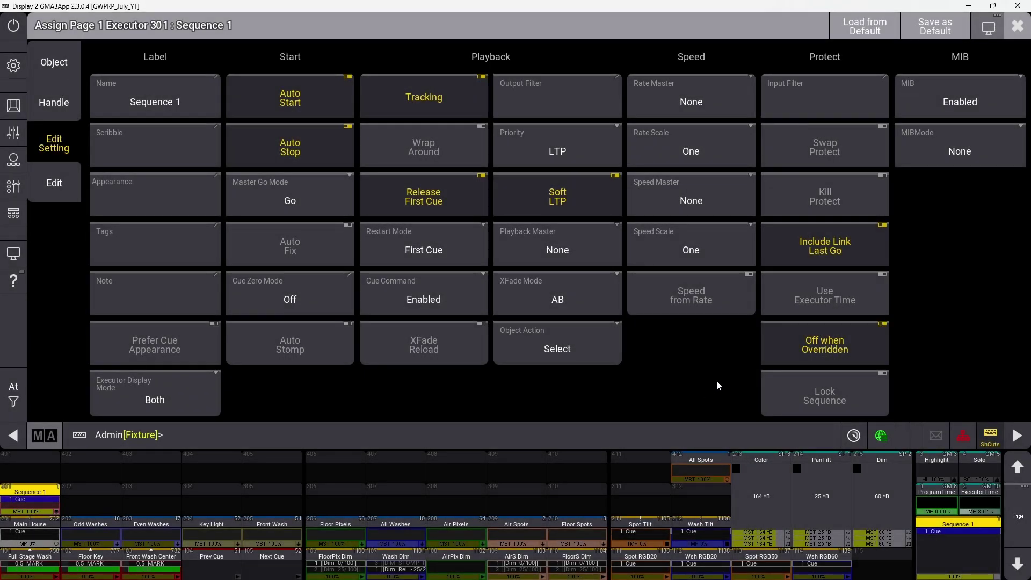
pyautogui.click(684, 239)
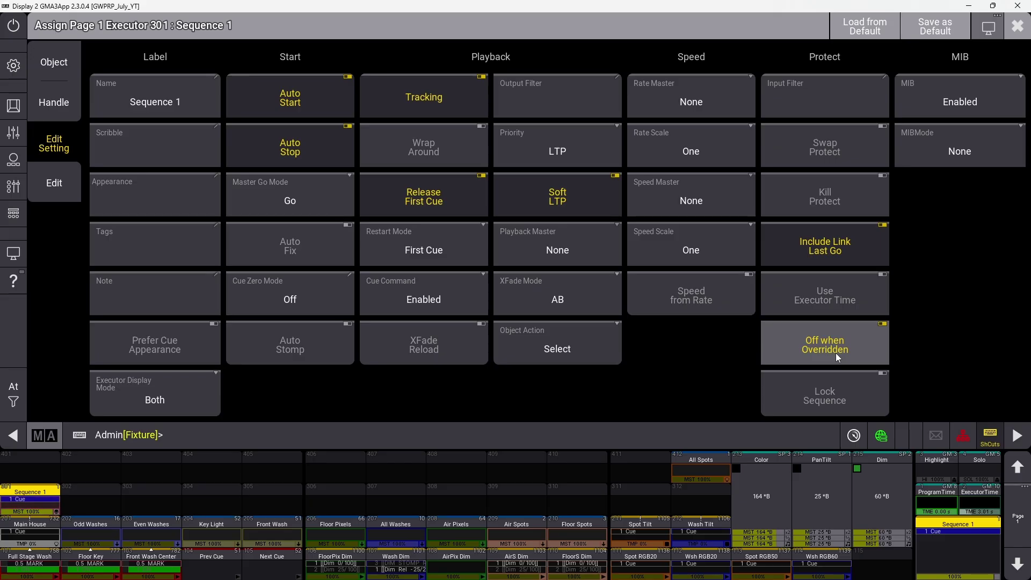
# Step: Turn Lock Sequence on for Sequence 1 and off again
pyautogui.click(839, 388)
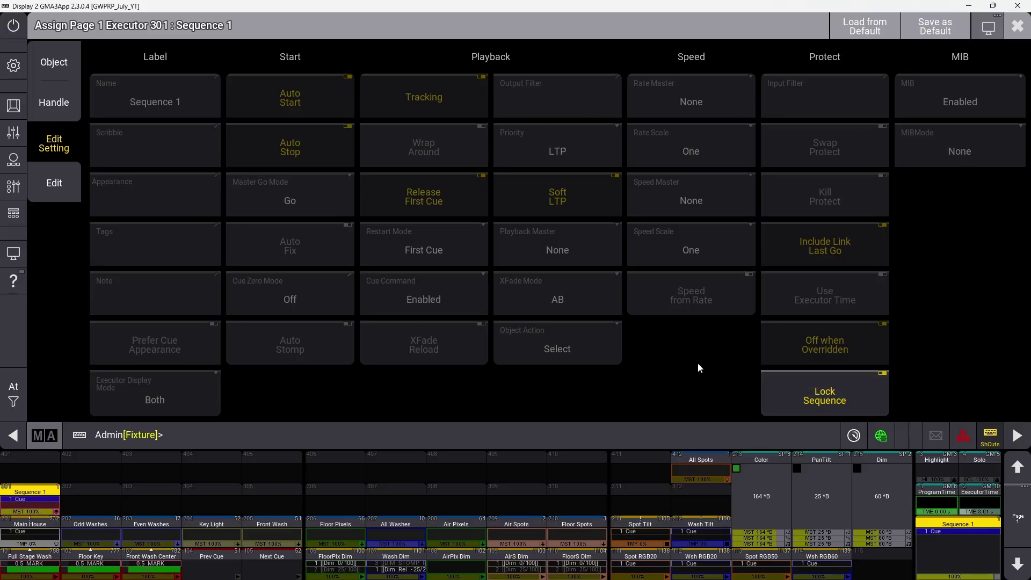
pyautogui.click(878, 398)
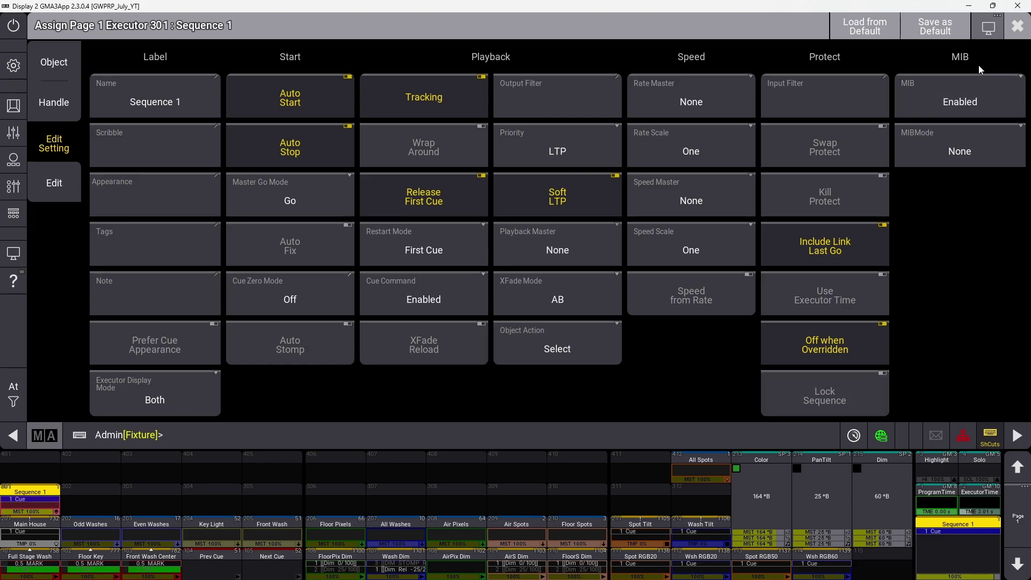
# Step: Review the MIB and MIB Mode options for Sequence 1, keeping MIB on Enabled and MIB Mode on None
pyautogui.click(940, 91)
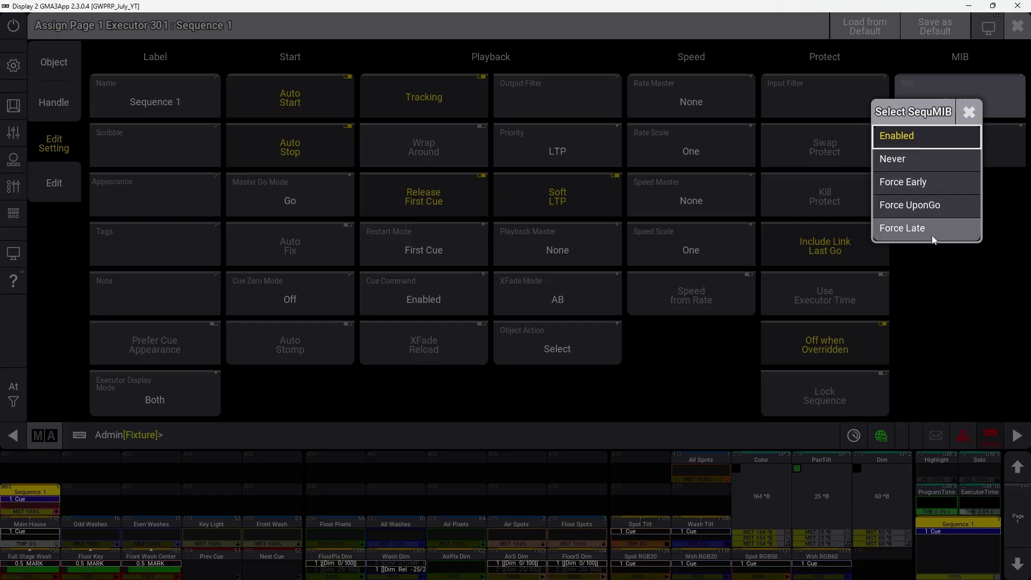
pyautogui.click(930, 134)
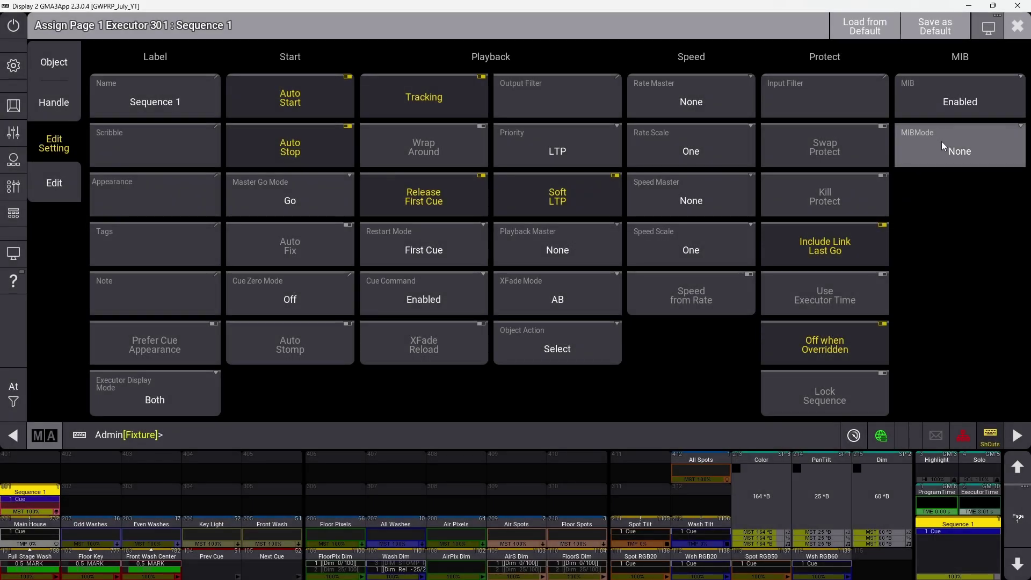
pyautogui.click(948, 148)
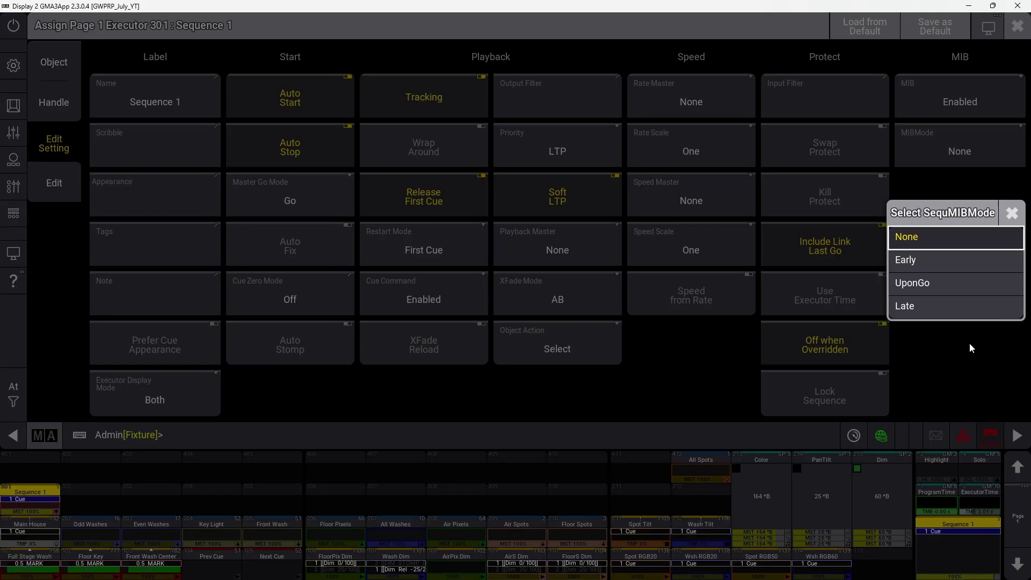
pyautogui.click(1012, 213)
pyautogui.click(953, 107)
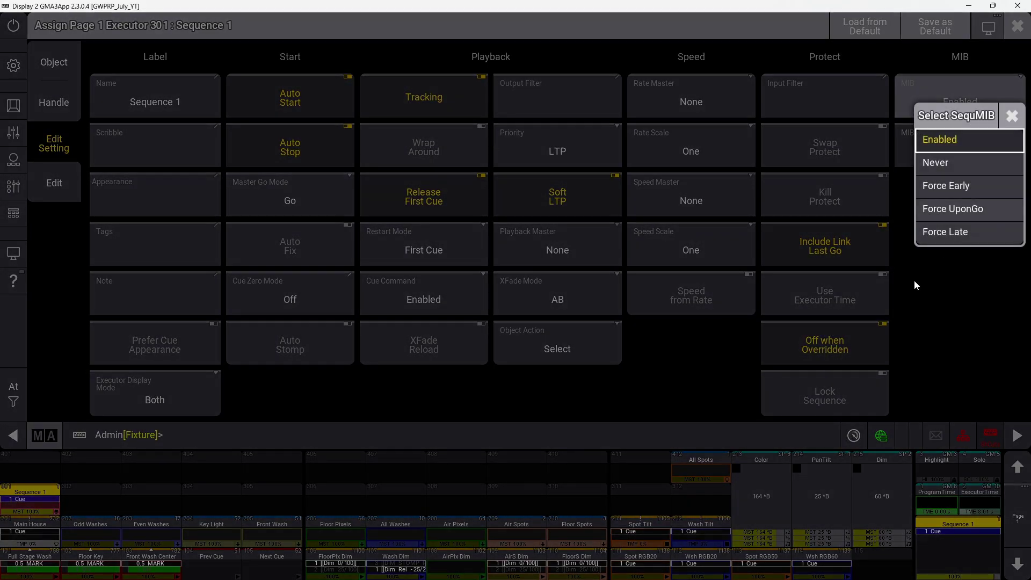
pyautogui.click(920, 325)
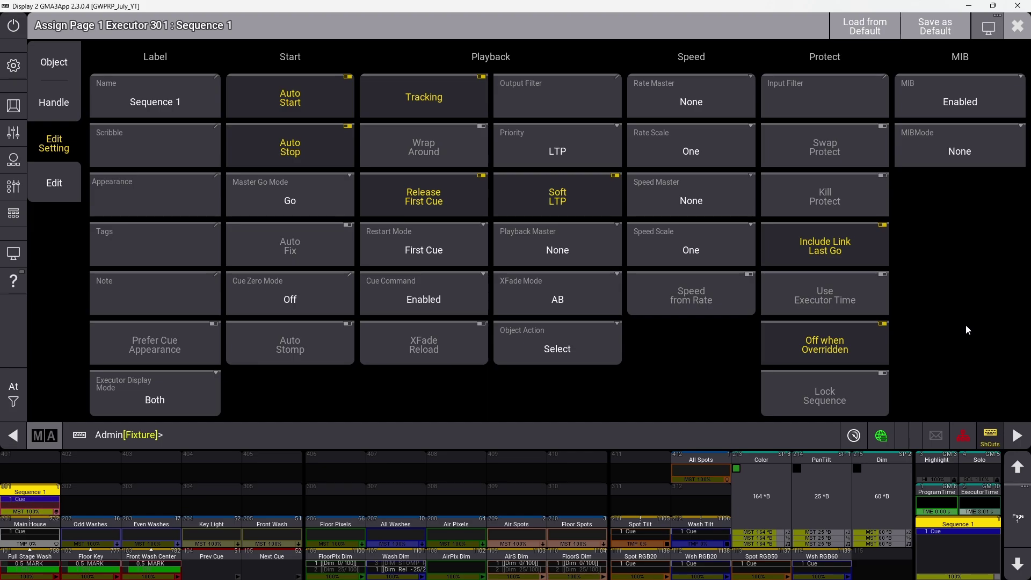
# Step: Close the sequence settings and look across the columns of the Sequence 1 cue list
pyautogui.click(1017, 26)
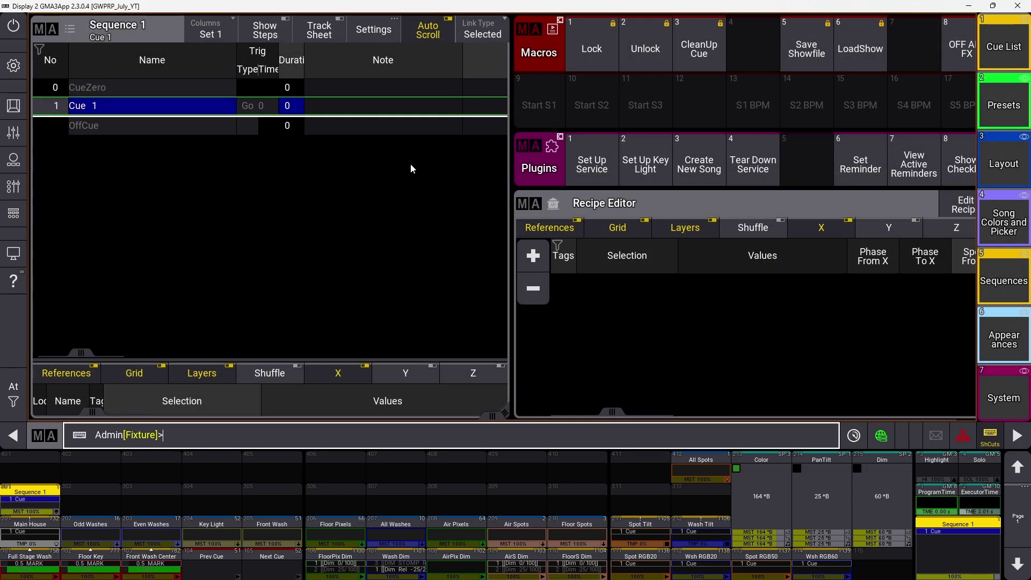
pyautogui.moveTo(80, 353); pyautogui.dragTo(529, 366)
pyautogui.hscroll(-5, 472, 312)
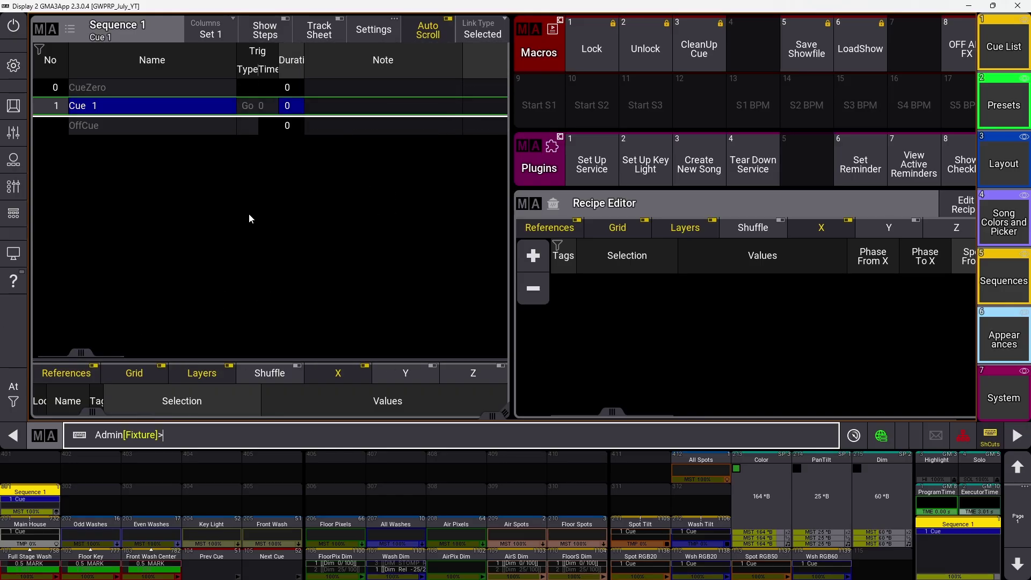